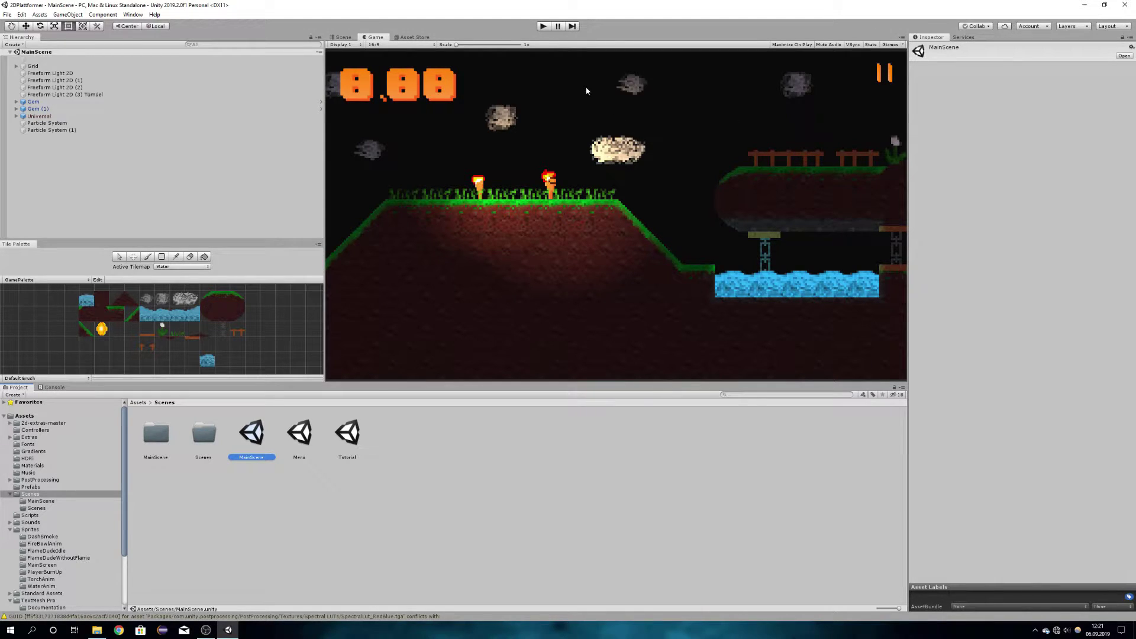
- Play-test the Unity platformer scene, then stop it
{"action": "left_click", "coordinate": [543, 27]}
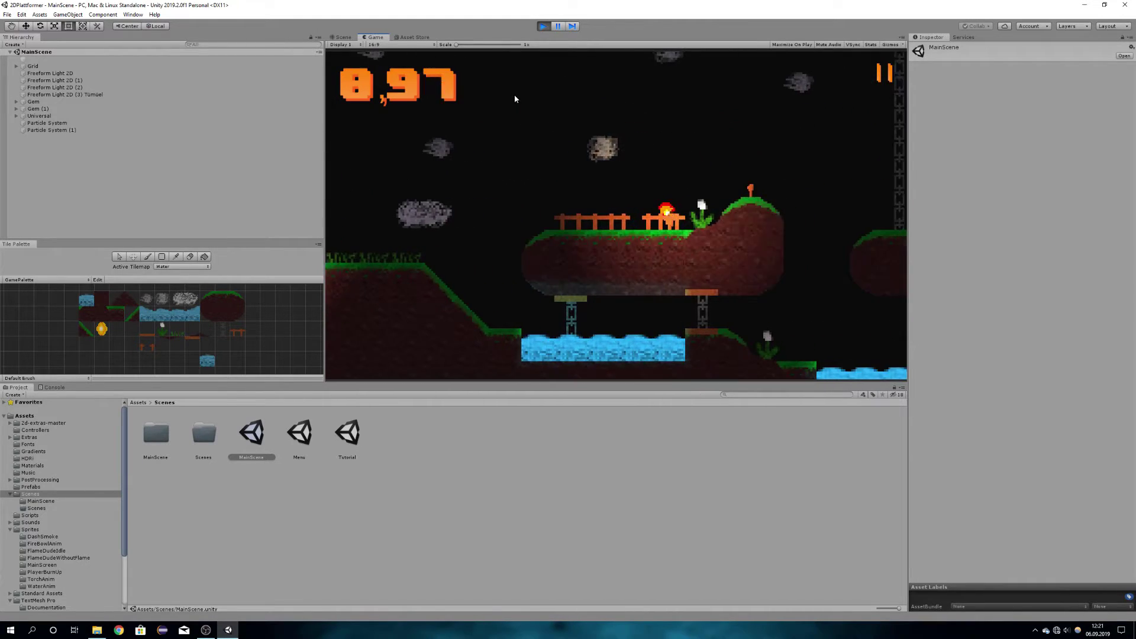
{"action": "left_click", "coordinate": [548, 26]}
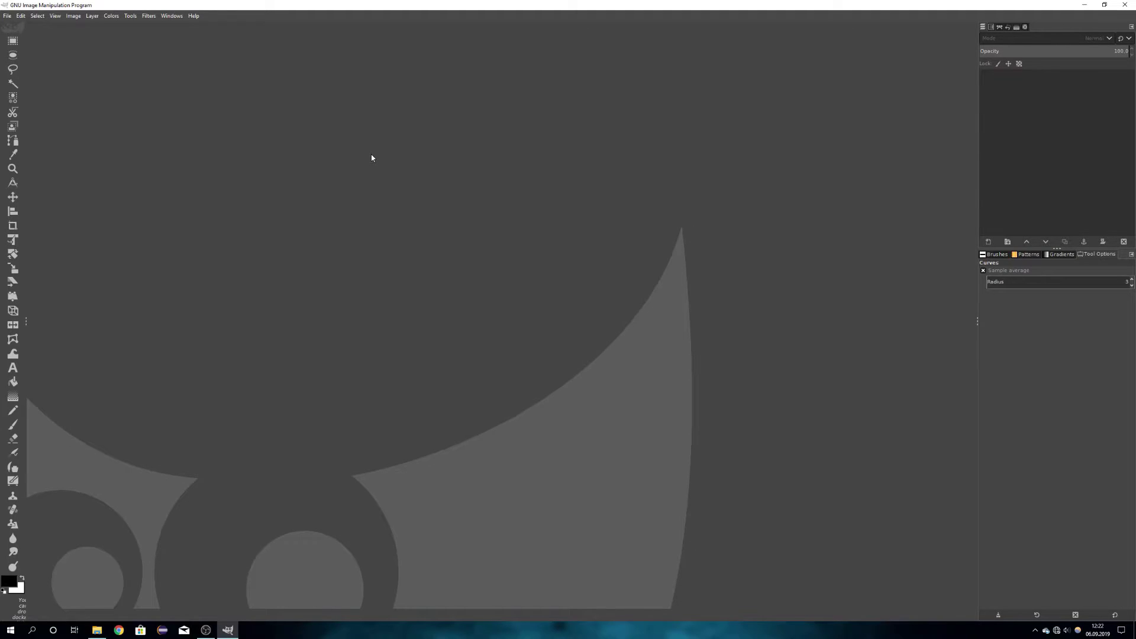
- Create a new GIMP image 16 px wide and 16 px high
{"action": "left_click", "coordinate": [8, 16]}
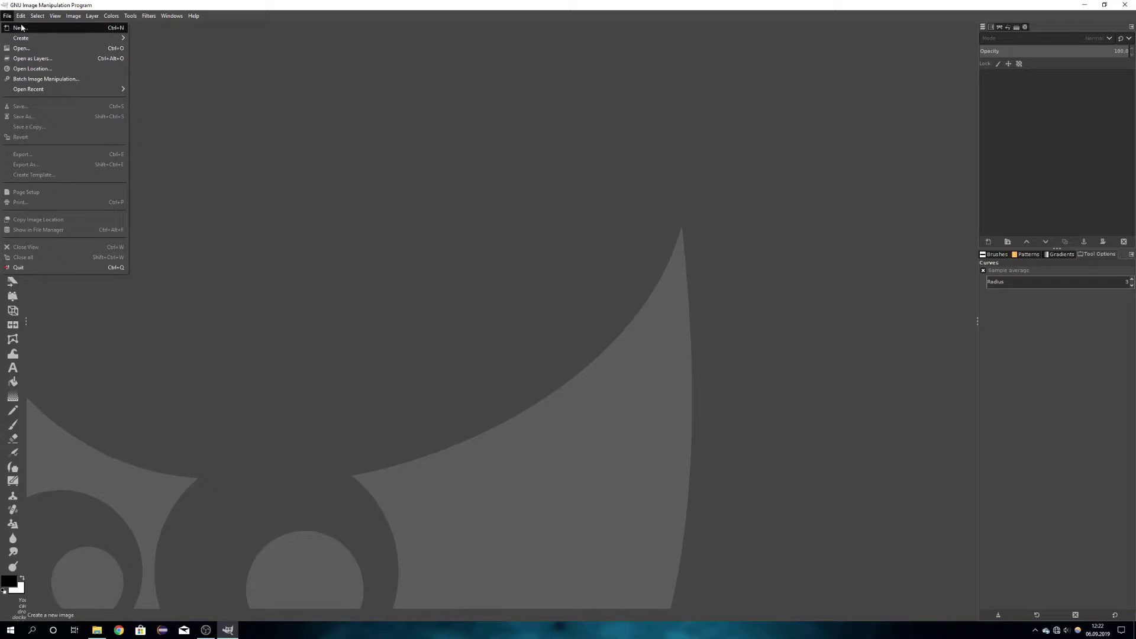
{"action": "left_click", "coordinate": [21, 27]}
{"action": "double_click", "coordinate": [530, 248]}
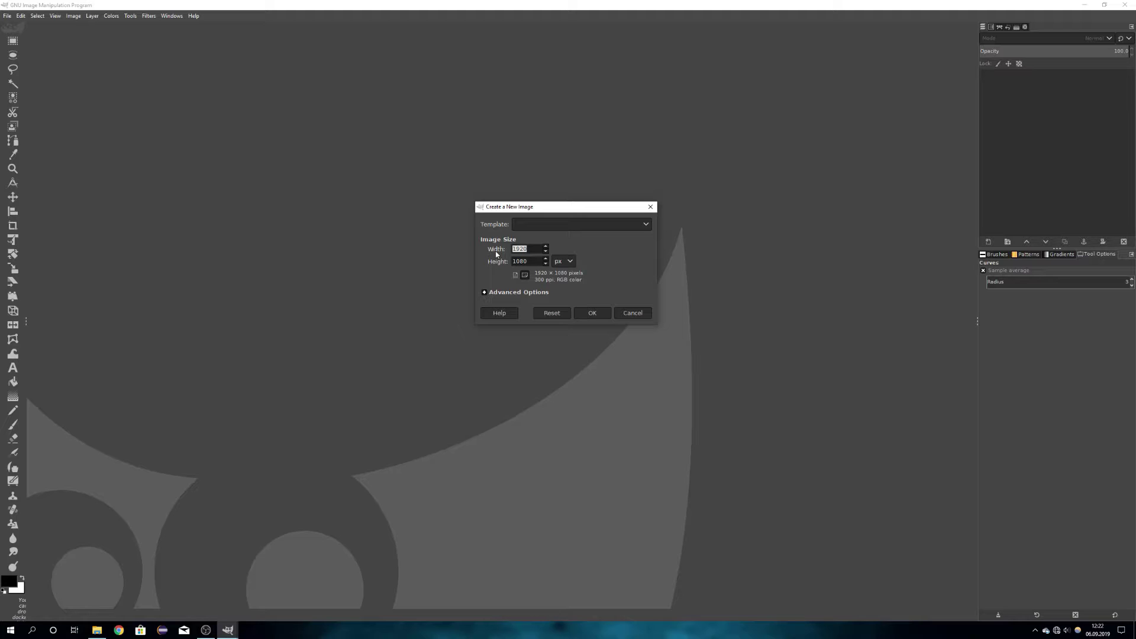
{"action": "type", "text": "16"}
{"action": "key", "text": "Tab"}
{"action": "type", "text": "1"}
{"action": "left_click_drag", "start_coordinate": [546, 210], "coordinate": [539, 207]}
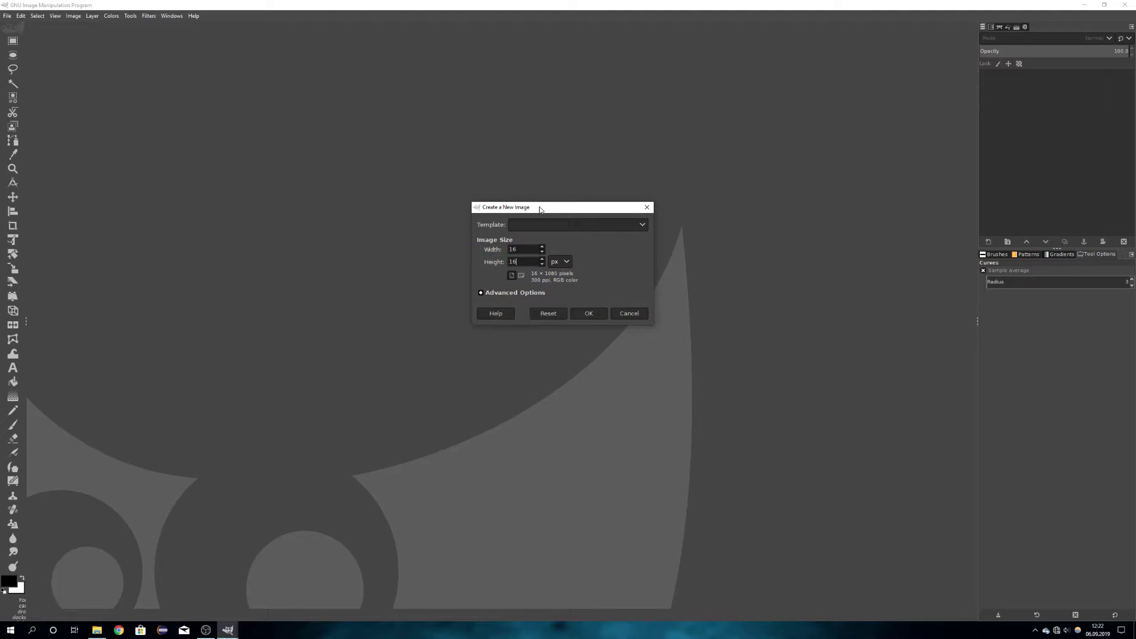
{"action": "left_click", "coordinate": [588, 313]}
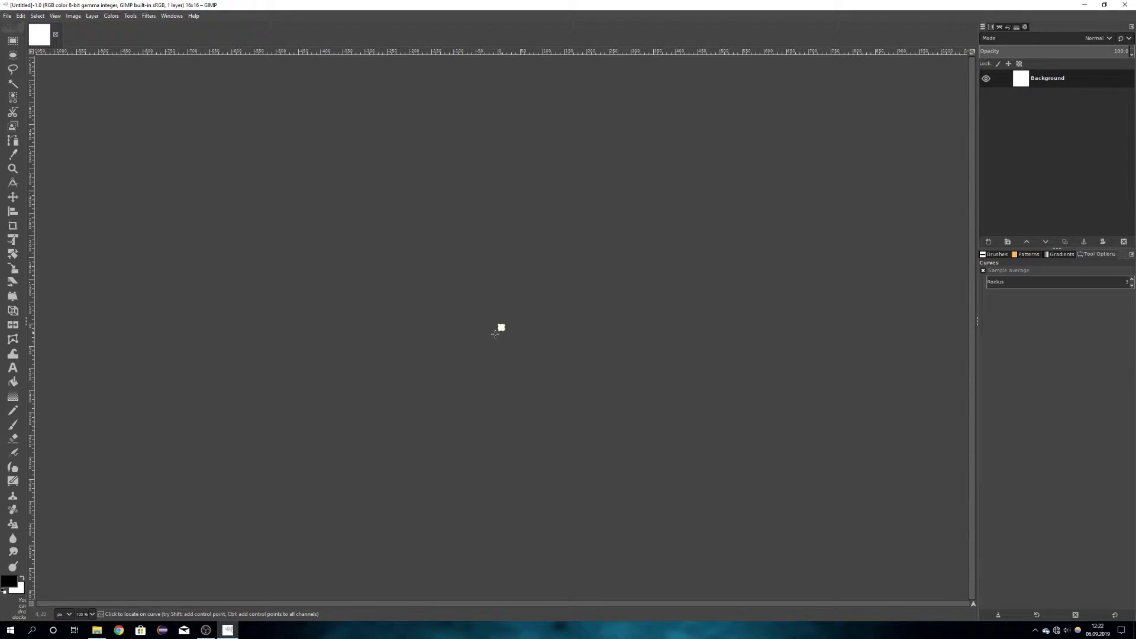
- Delete the white Background layer and add a transparent layer named New Layer
{"action": "scroll", "coordinate": [500, 327], "scroll_direction": "up", "scroll_amount": 9, "text": "ctrl"}
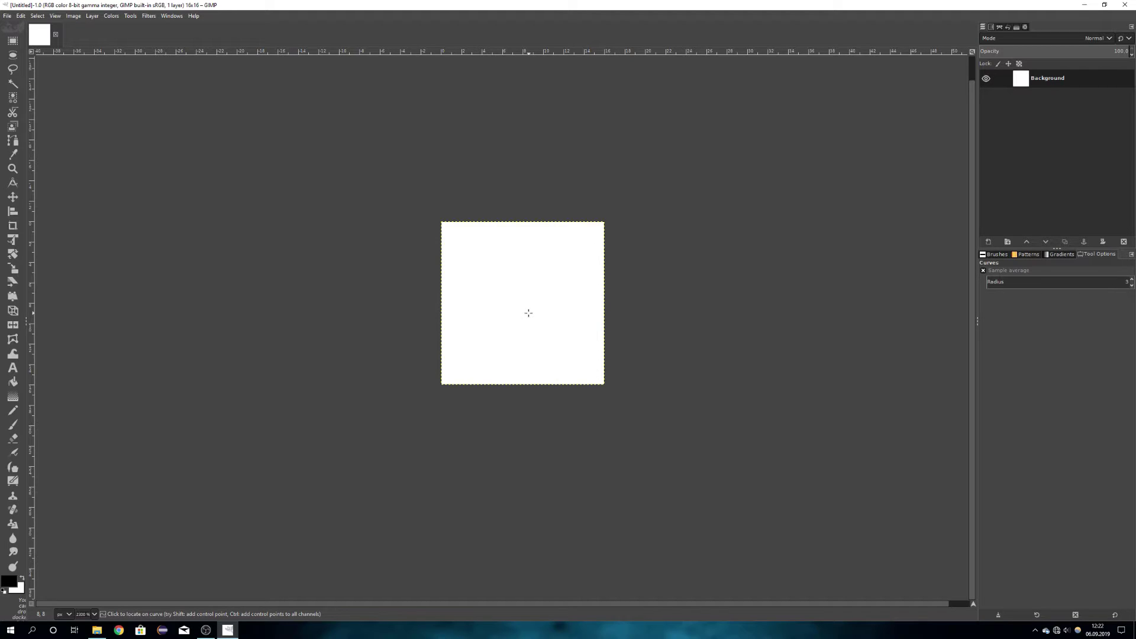
{"action": "scroll", "coordinate": [532, 307], "scroll_direction": "right", "scroll_amount": 3}
{"action": "scroll", "coordinate": [509, 308], "scroll_direction": "left", "scroll_amount": 2}
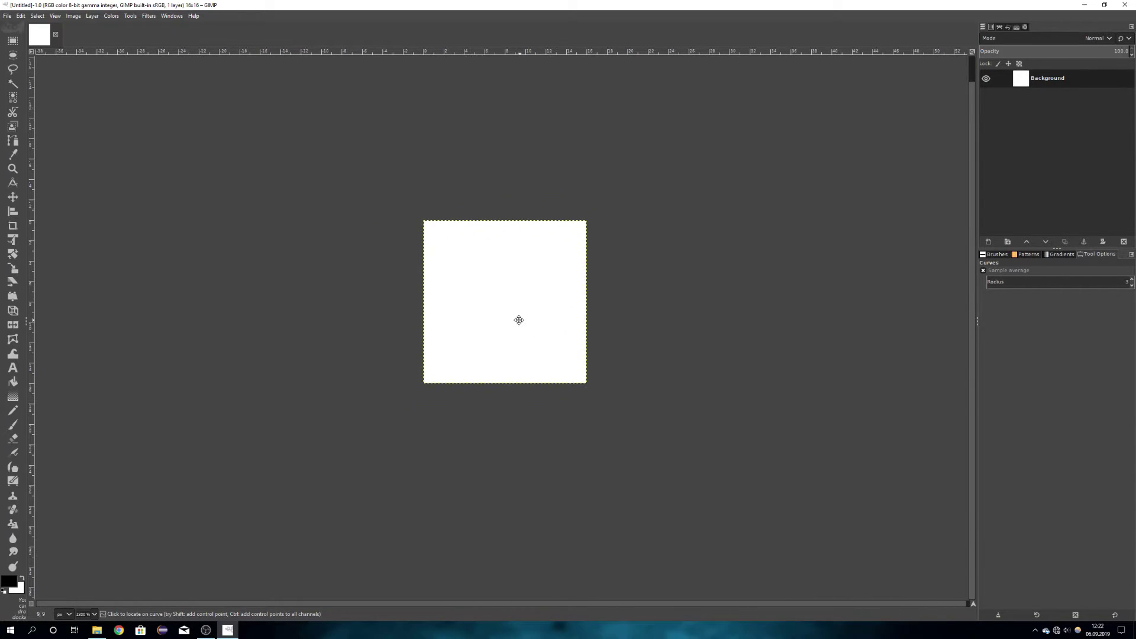
{"action": "left_click", "coordinate": [1124, 241]}
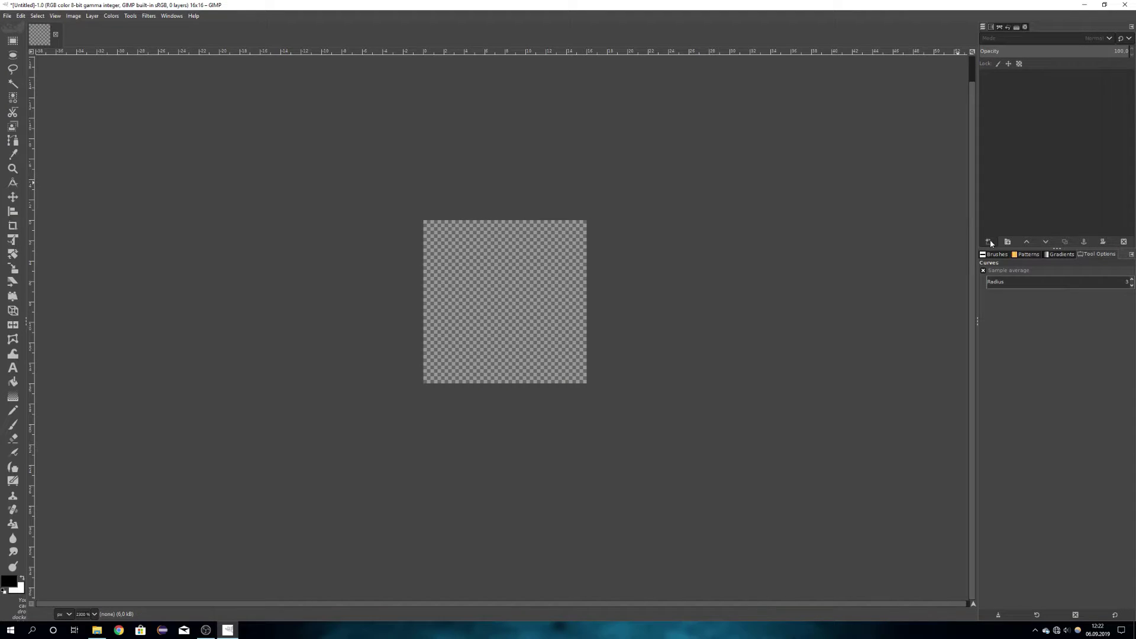
{"action": "key", "text": "ctrl+shift+n"}
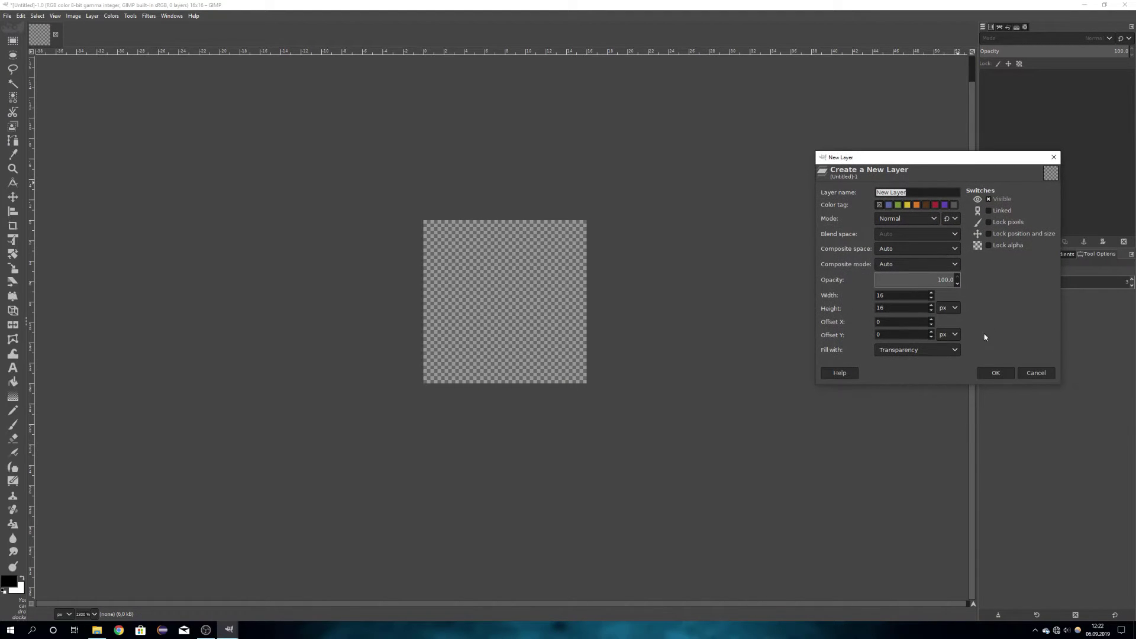
{"action": "left_click", "coordinate": [998, 372]}
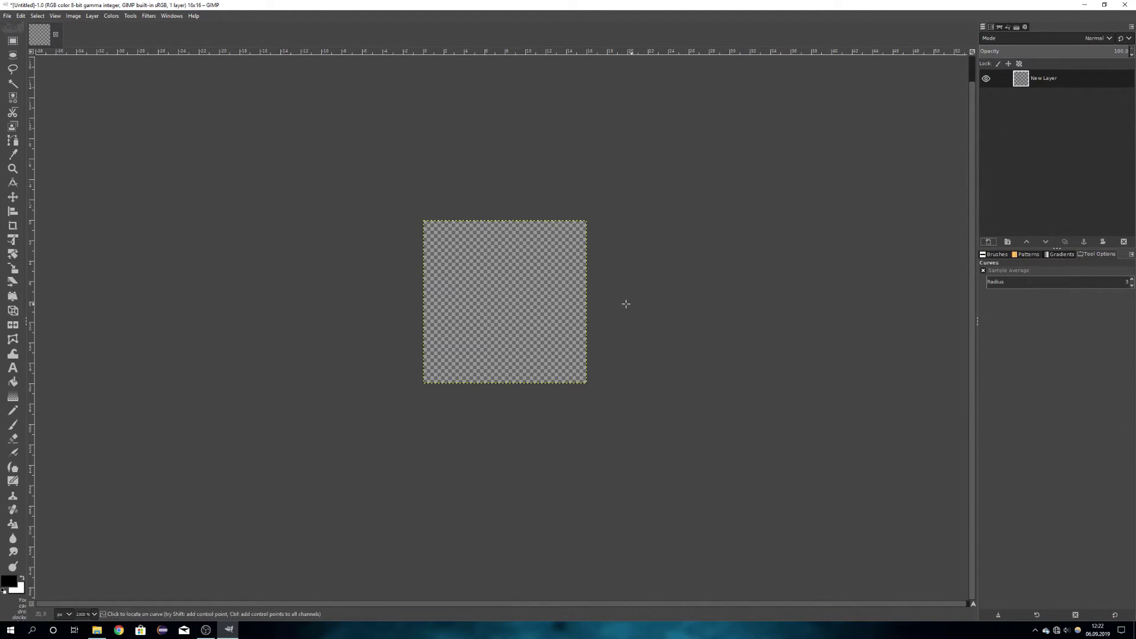
{"action": "scroll", "coordinate": [609, 304], "scroll_direction": "left", "scroll_amount": 3}
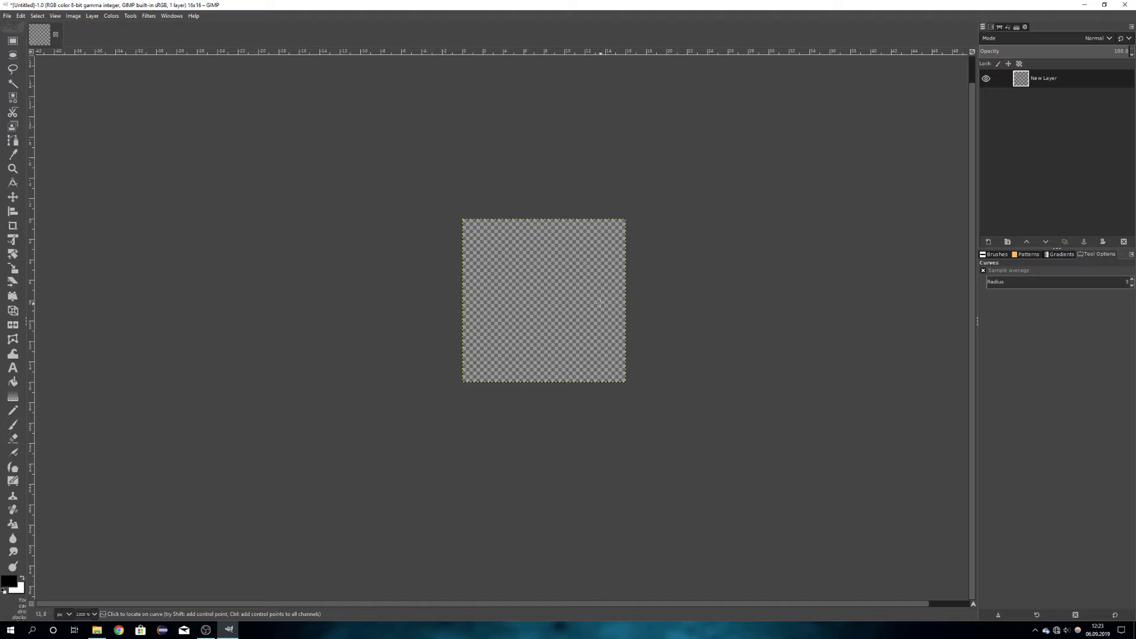
- Swap foreground and background colours to draw in white with the Pencil tool
{"action": "left_click", "coordinate": [22, 578]}
{"action": "left_click", "coordinate": [13, 410]}
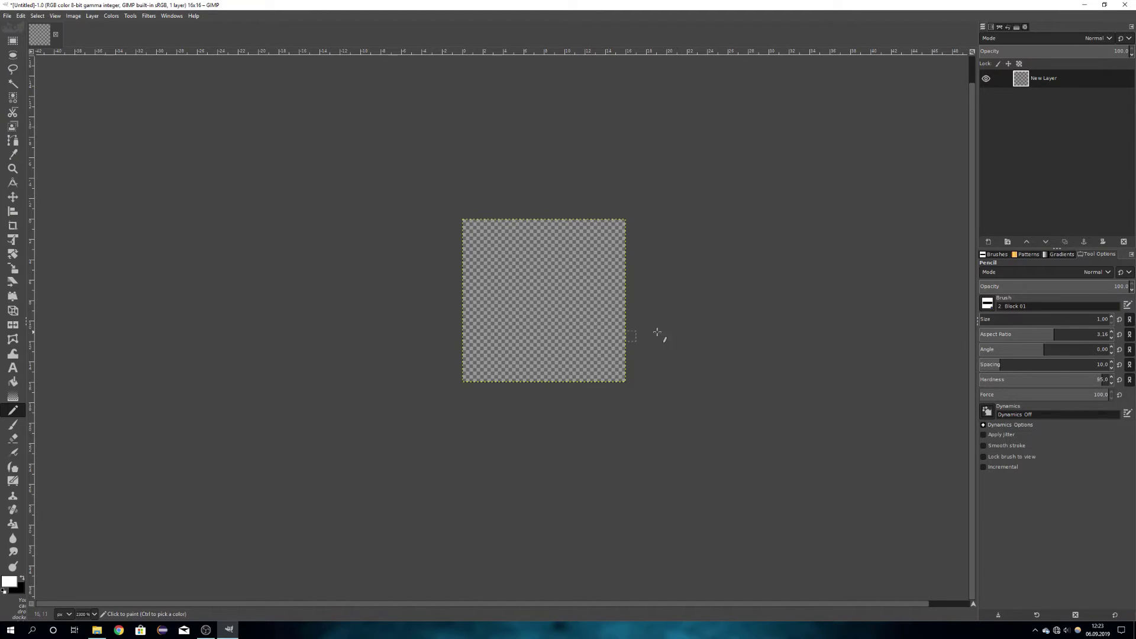
{"action": "scroll", "coordinate": [648, 323], "scroll_direction": "right", "scroll_amount": 2}
{"action": "scroll", "coordinate": [537, 305], "scroll_direction": "up", "scroll_amount": 2}
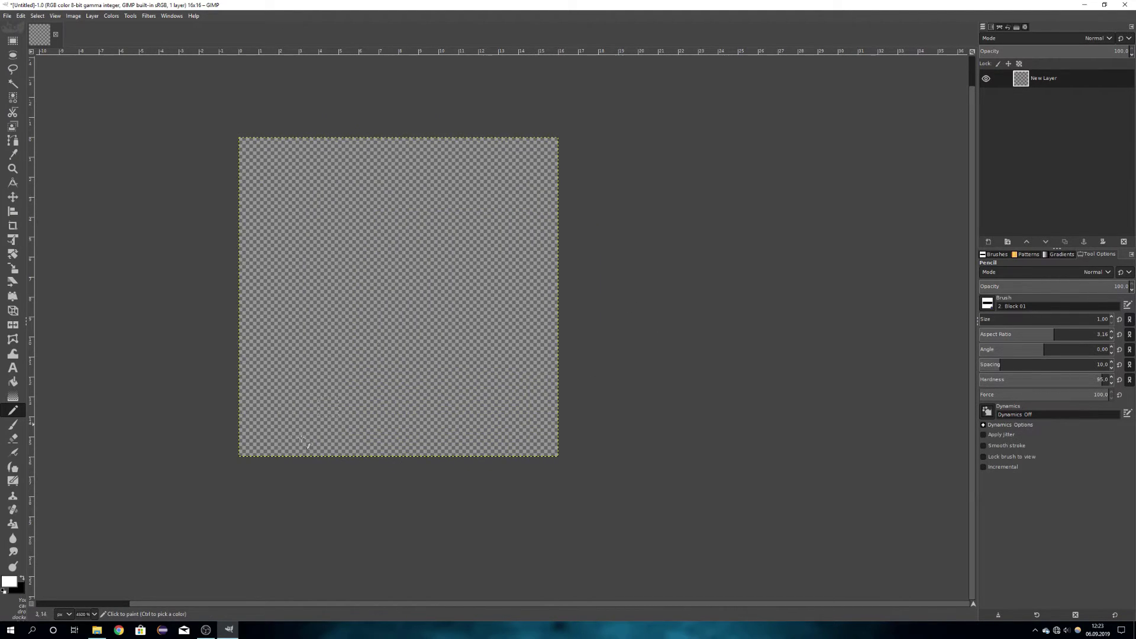
- Set the foreground to light grey and keep the Block 01 brush at size 1
{"action": "left_click", "coordinate": [9, 581]}
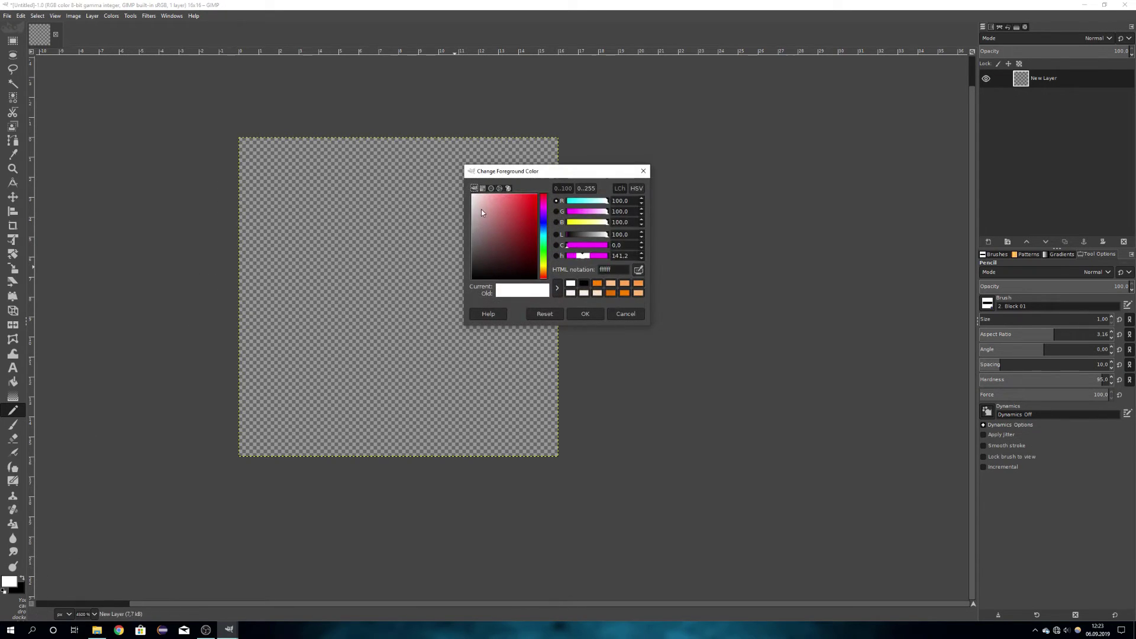
{"action": "left_click", "coordinate": [583, 292]}
{"action": "left_click", "coordinate": [584, 313]}
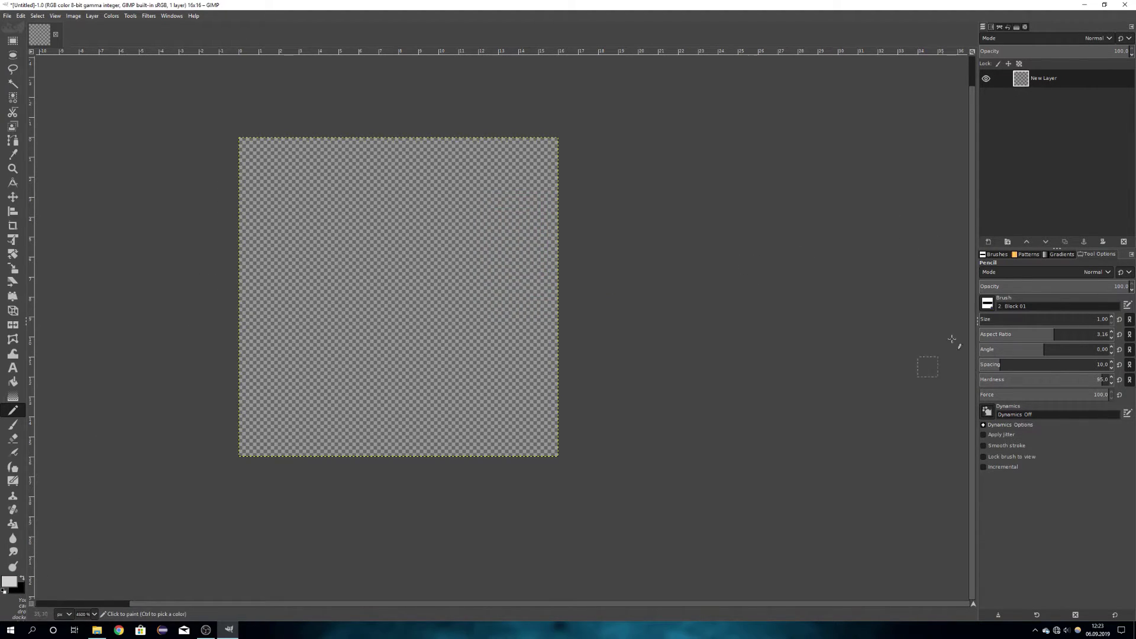
{"action": "left_click", "coordinate": [988, 303]}
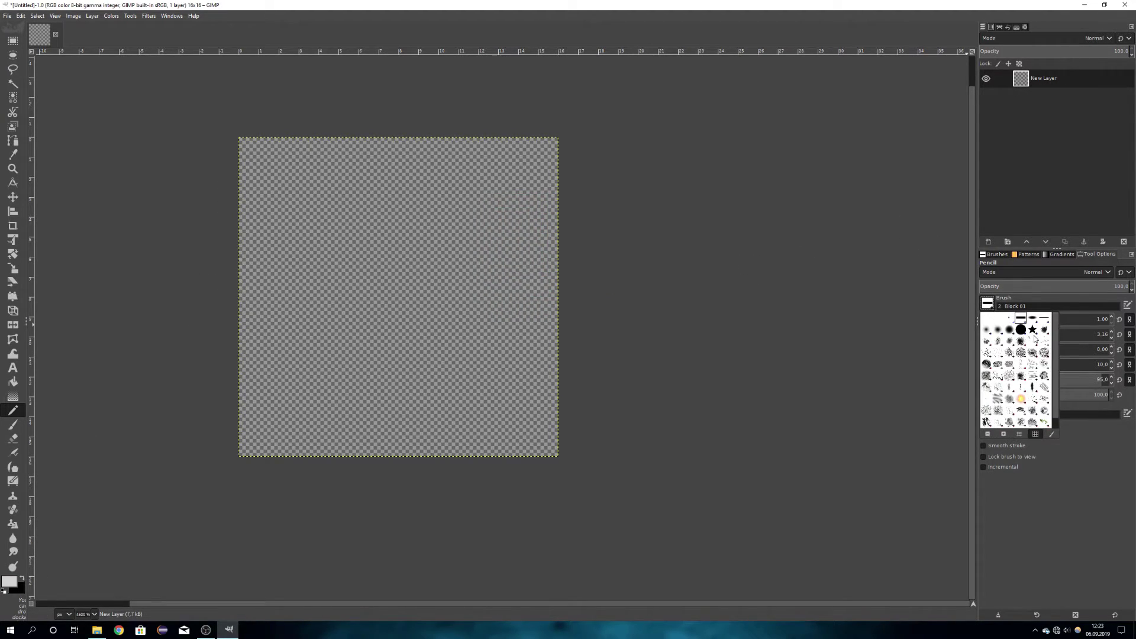
{"action": "left_click", "coordinate": [1033, 297]}
- Pencil a light-grey bar with a pixel below, then undo and redo the strokes
{"action": "mouse_move", "coordinate": [518, 244]}
{"action": "left_mouse_down"}
{"action": "mouse_move", "coordinate": [497, 272]}
{"action": "mouse_move", "coordinate": [488, 346]}
{"action": "left_mouse_up"}
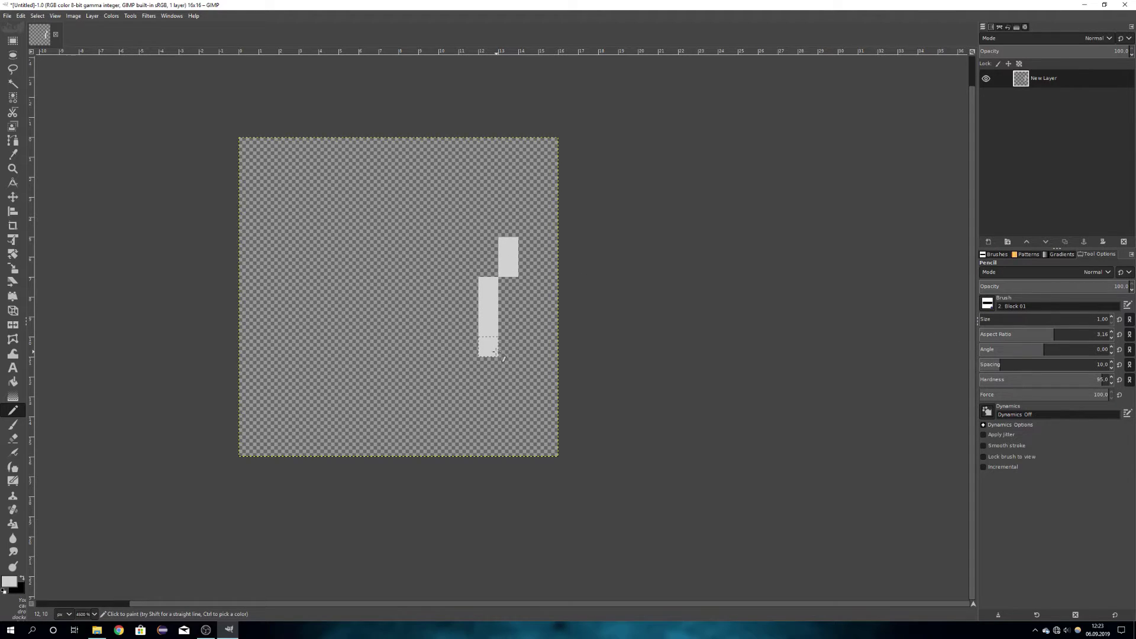
{"action": "left_click", "coordinate": [508, 367]}
{"action": "key", "text": "ctrl+z"}
{"action": "key", "text": "ctrl+z"}
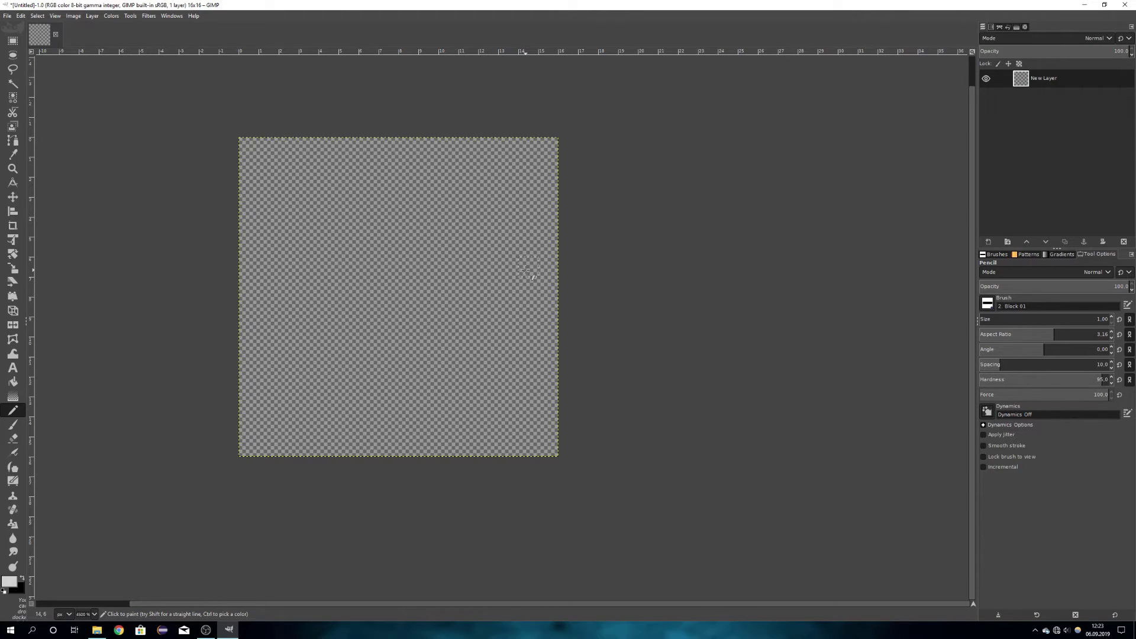
{"action": "key", "text": "ctrl+y"}
{"action": "key", "text": "ctrl+y"}
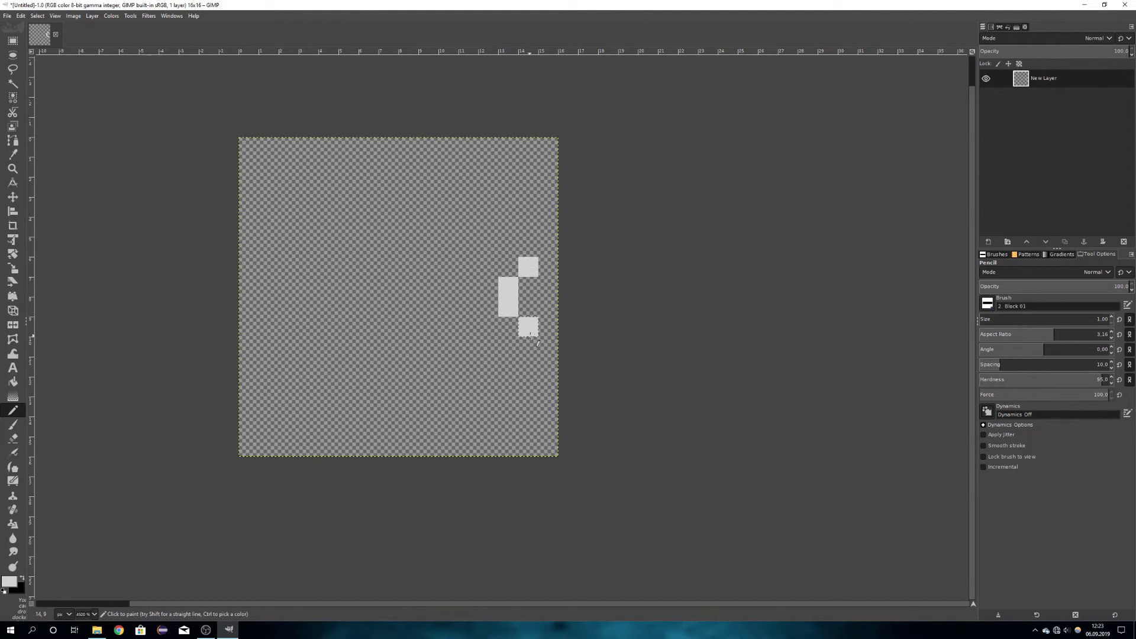
- Add New Layer #1 and pencil the next frame's grey pixels, topped by a block
{"action": "left_click", "coordinate": [987, 243]}
{"action": "left_click", "coordinate": [1046, 355]}
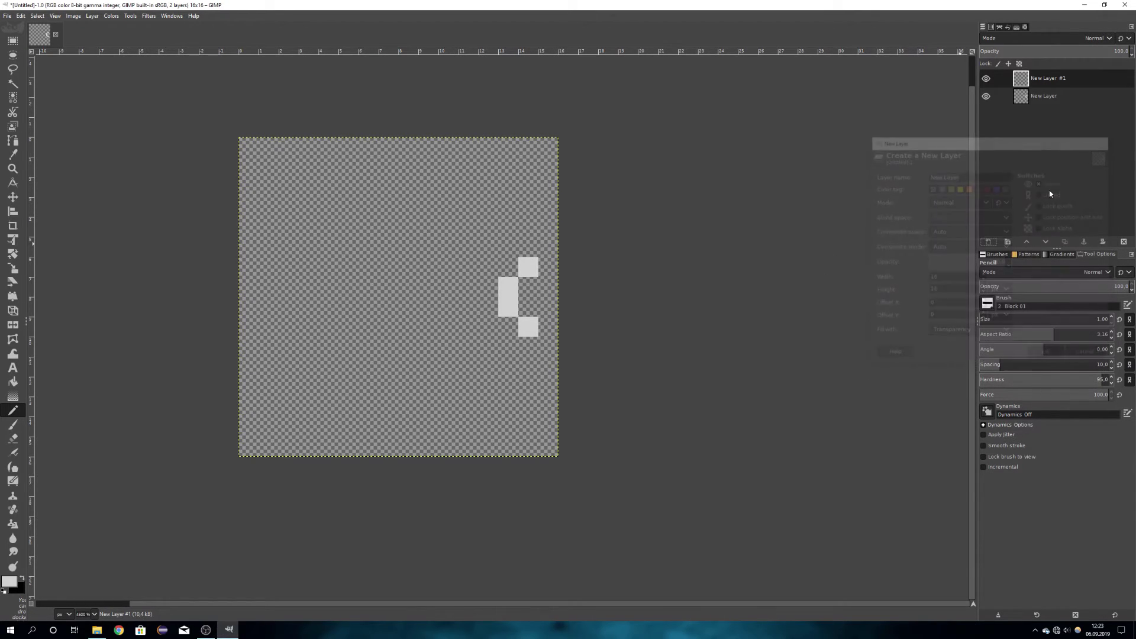
{"action": "left_click", "coordinate": [986, 96]}
{"action": "left_click", "coordinate": [985, 95]}
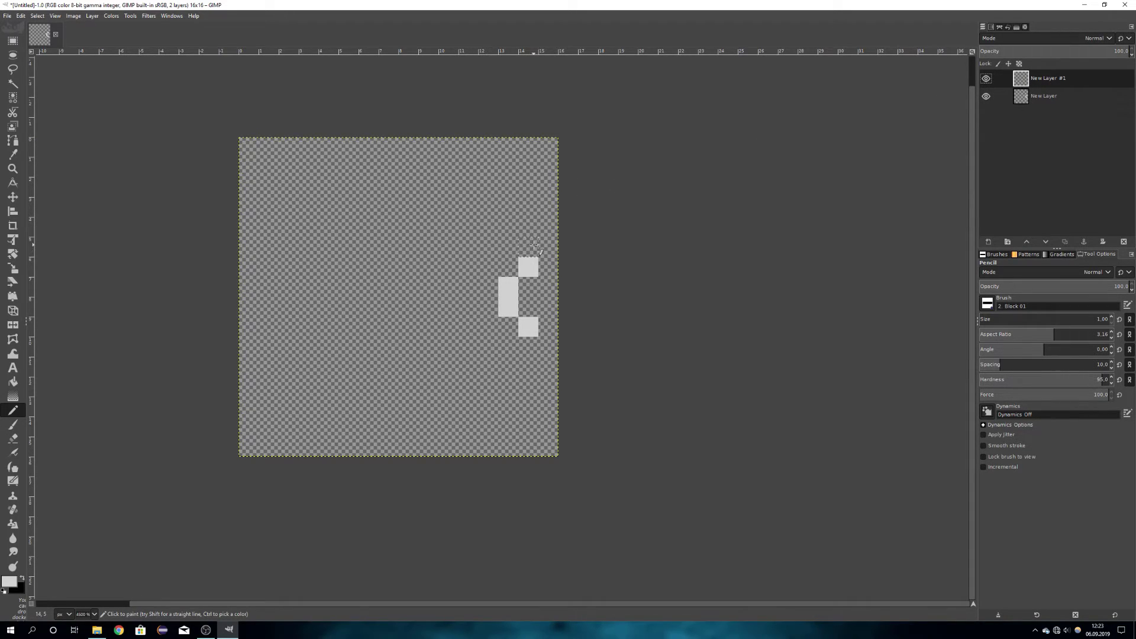
{"action": "mouse_move", "coordinate": [534, 244]}
{"action": "left_mouse_down"}
{"action": "mouse_move", "coordinate": [514, 357]}
{"action": "mouse_move", "coordinate": [506, 248]}
{"action": "left_mouse_up"}
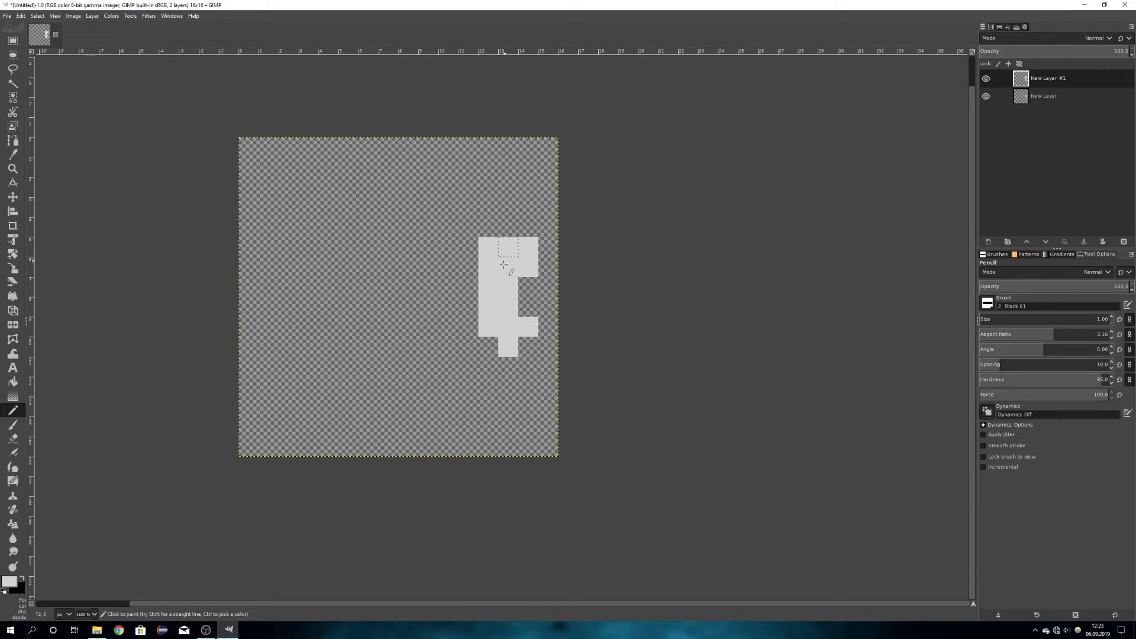
{"action": "left_click", "coordinate": [517, 228]}
- Check the frames one by one by toggling layer visibility, leaving them hidden
{"action": "left_click", "coordinate": [1000, 96]}
{"action": "left_click", "coordinate": [985, 97]}
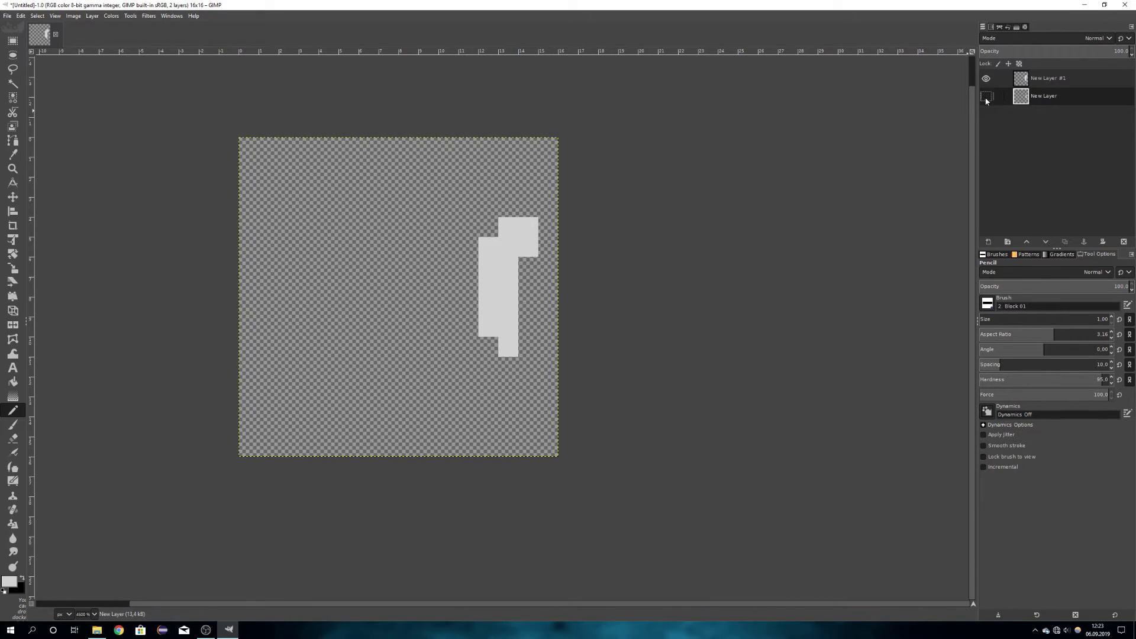
{"action": "left_click", "coordinate": [985, 96]}
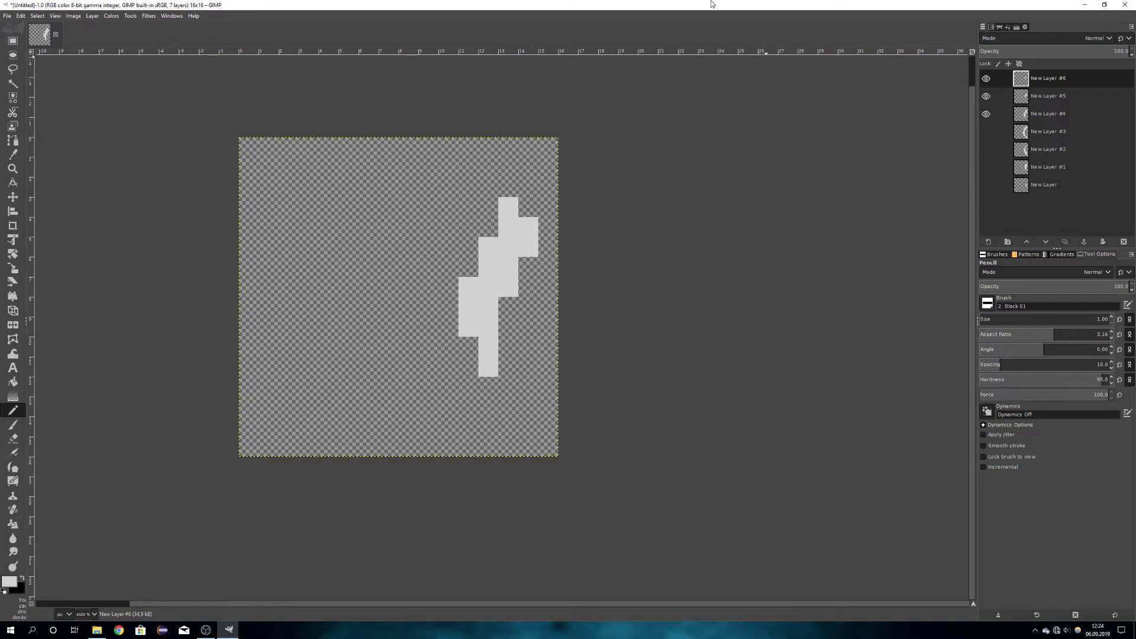
{"action": "left_click", "coordinate": [985, 96]}
{"action": "left_click", "coordinate": [985, 114]}
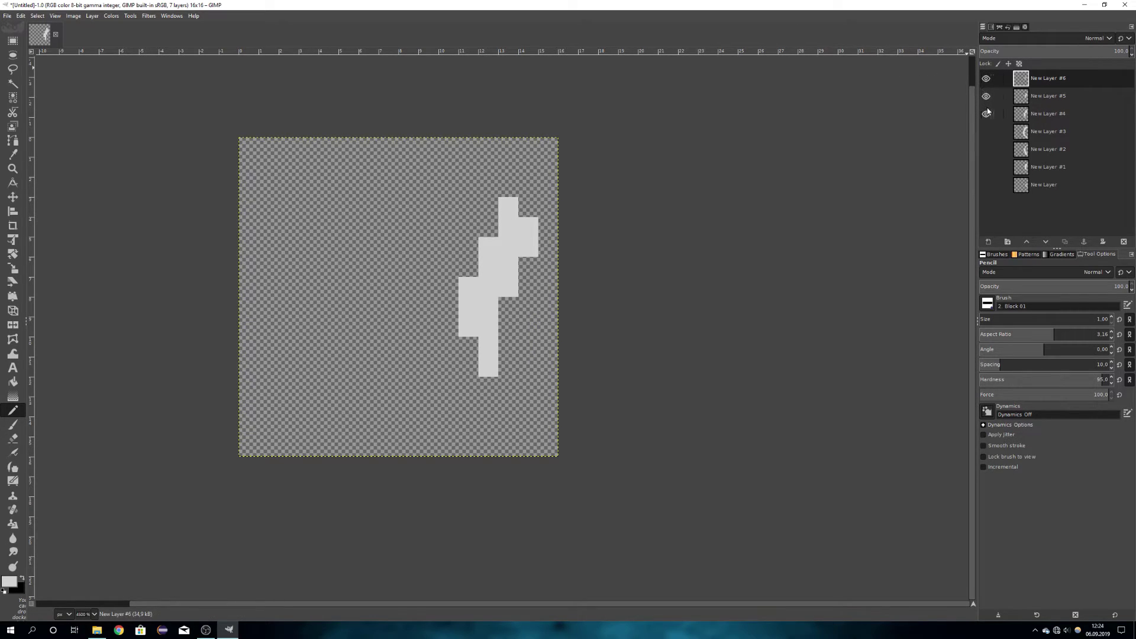
{"action": "left_click", "coordinate": [985, 78]}
{"action": "left_click", "coordinate": [987, 186]}
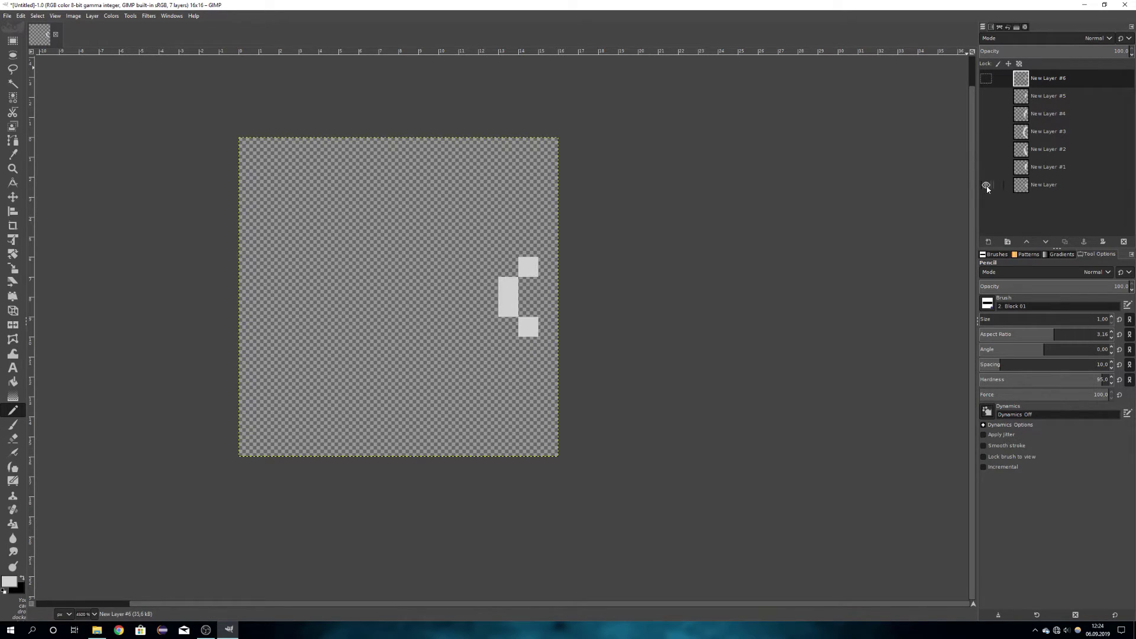
{"action": "left_click", "coordinate": [986, 185]}
{"action": "left_click", "coordinate": [985, 185]}
{"action": "left_click", "coordinate": [985, 186]}
{"action": "left_click", "coordinate": [986, 168]}
{"action": "left_click", "coordinate": [987, 167]}
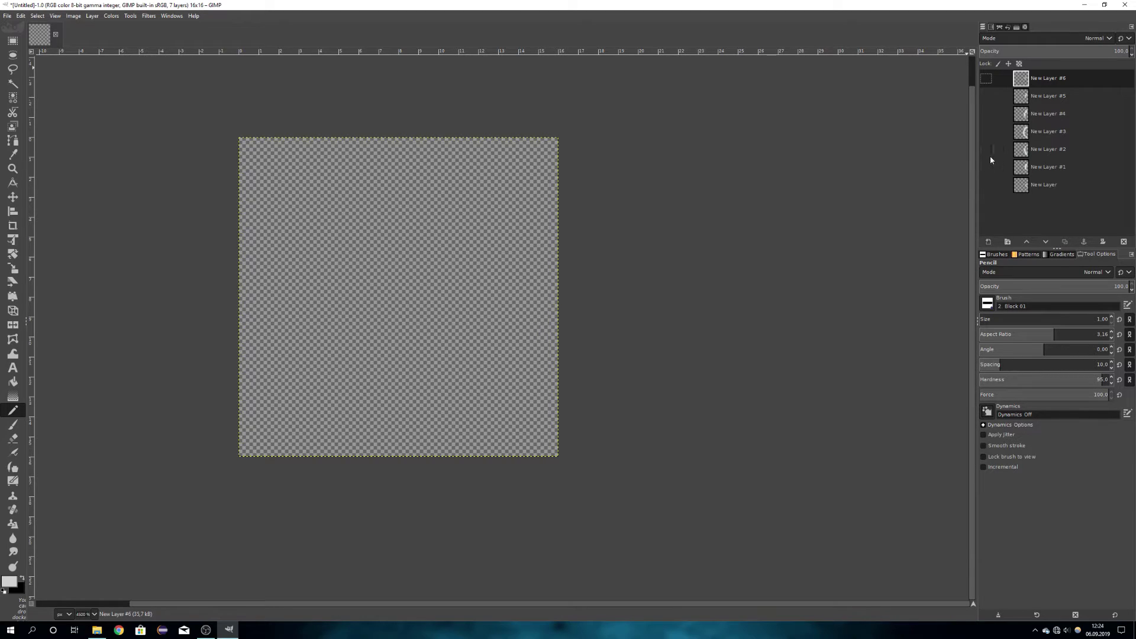
{"action": "left_click", "coordinate": [990, 154]}
{"action": "left_click", "coordinate": [990, 154]}
- Open Filters > Animation > Playback to preview the layer frames
{"action": "left_click", "coordinate": [171, 15]}
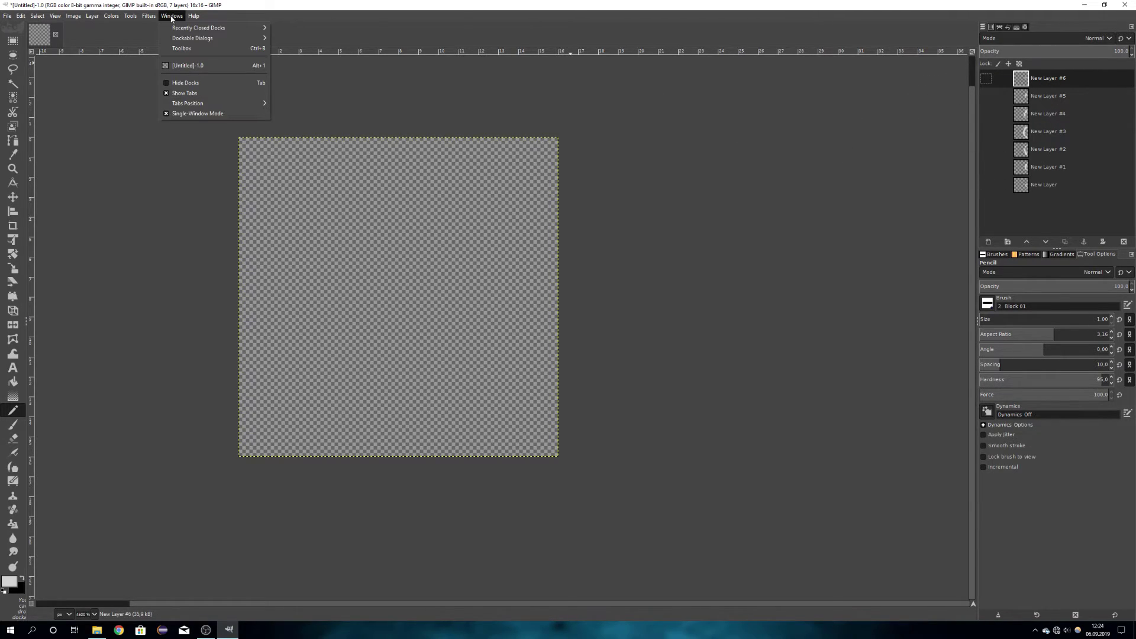
{"action": "mouse_move", "coordinate": [148, 16]}
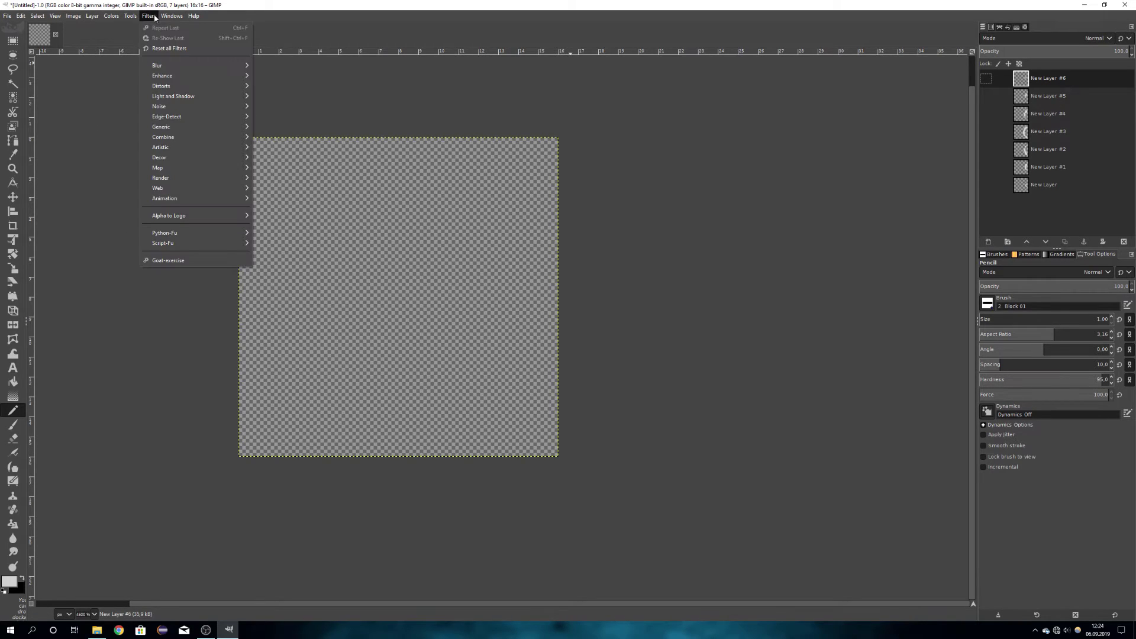
{"action": "mouse_move", "coordinate": [202, 201]}
{"action": "left_click", "coordinate": [281, 277]}
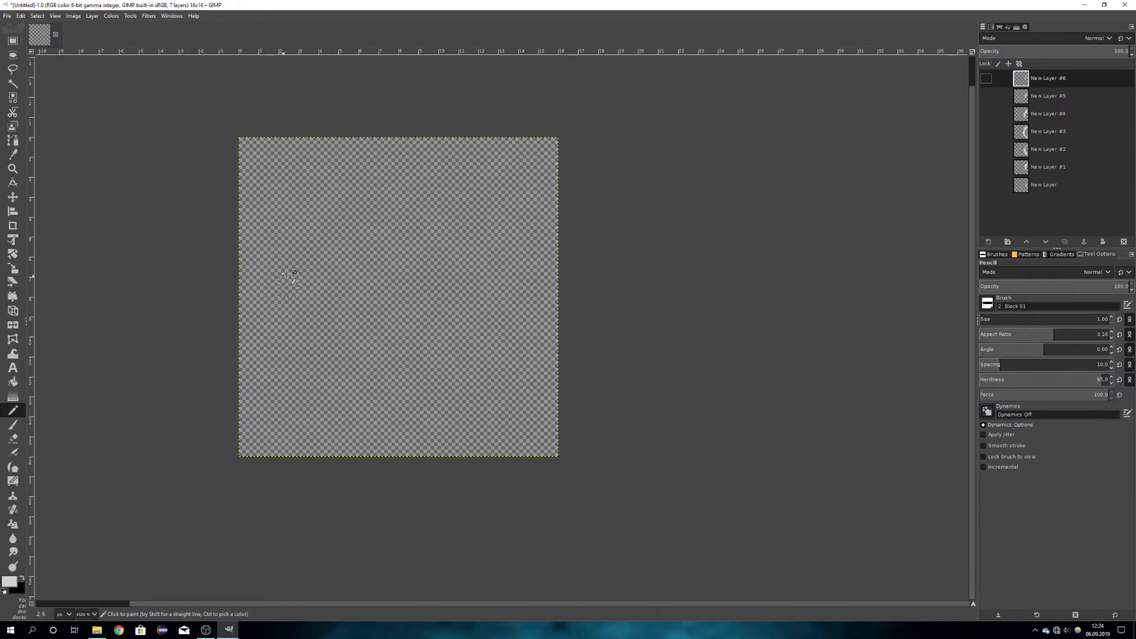
- Move the playback preview off the image, enlarge it, and play then stop the animation
{"action": "left_click_drag", "start_coordinate": [327, 149], "coordinate": [486, 163]}
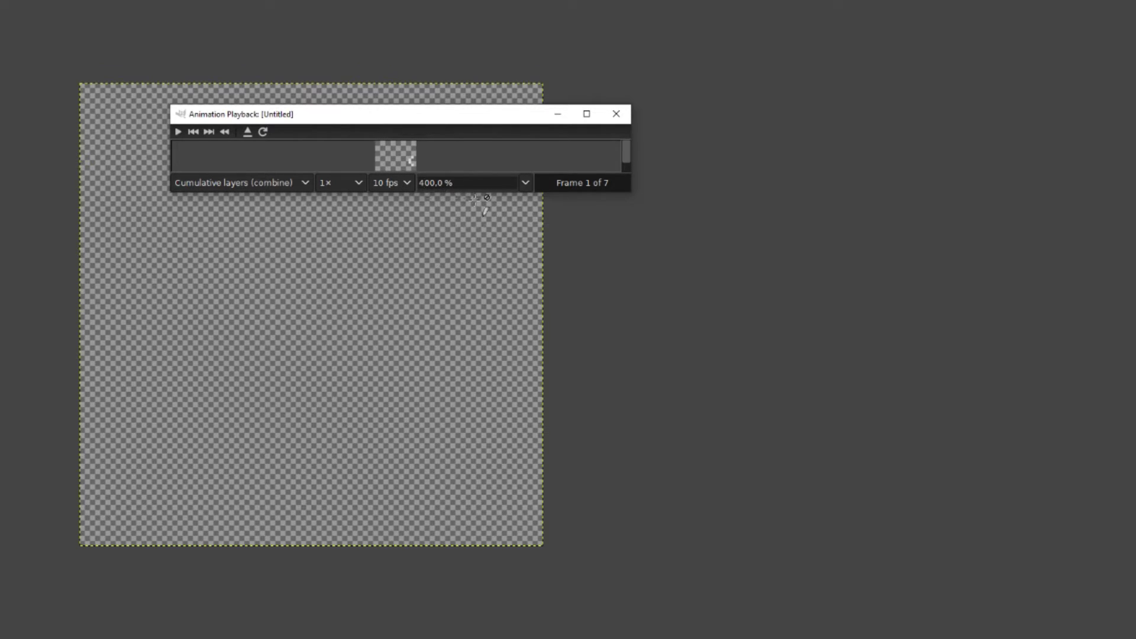
{"action": "left_click_drag", "start_coordinate": [549, 190], "coordinate": [551, 281]}
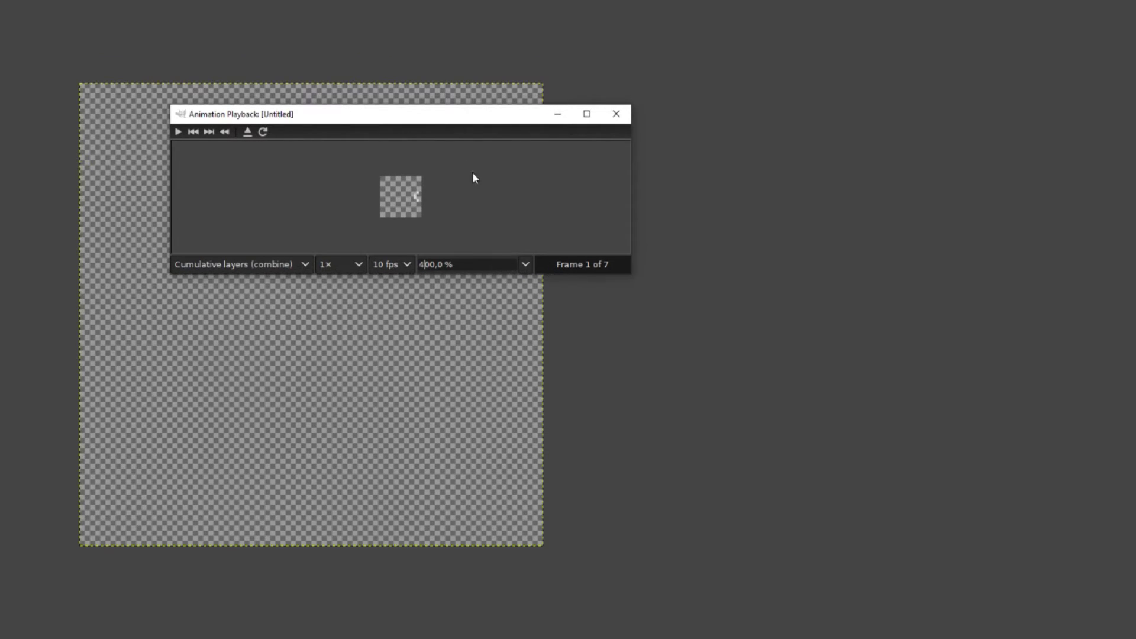
{"action": "left_click_drag", "start_coordinate": [468, 121], "coordinate": [778, 158]}
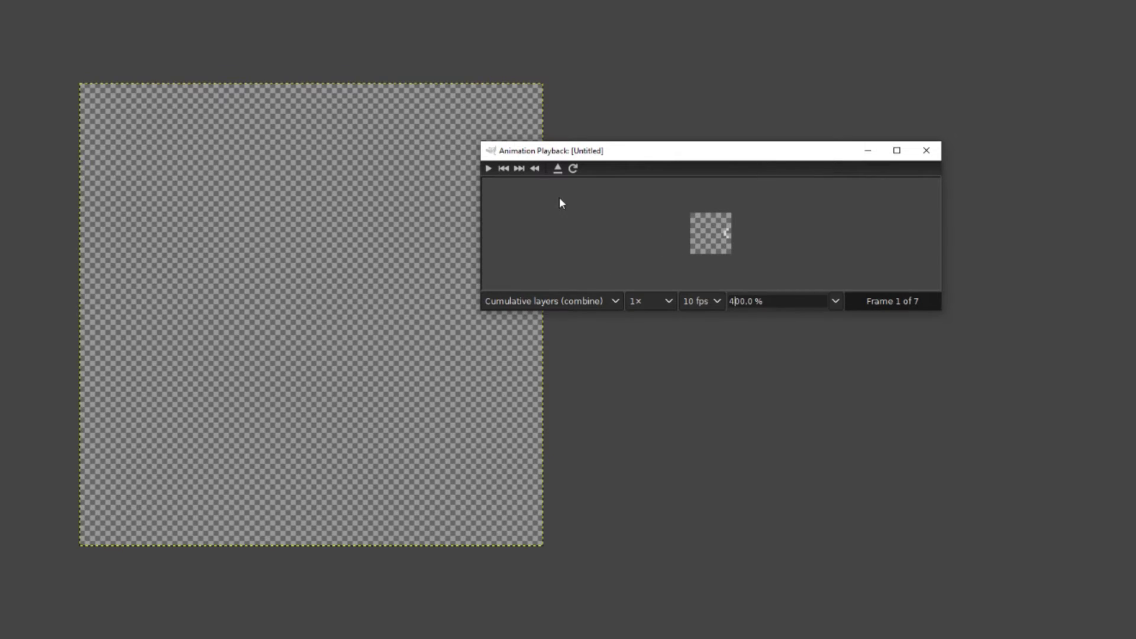
{"action": "left_click", "coordinate": [487, 169]}
{"action": "left_click", "coordinate": [488, 169]}
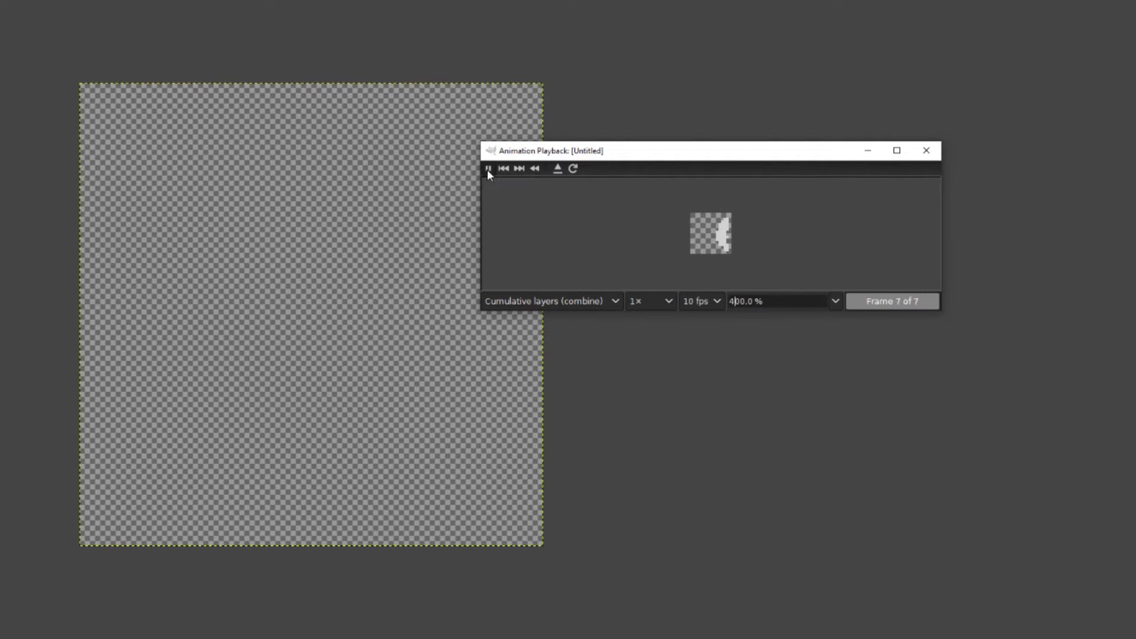
- Switch playback to One frame per layer (replace), then close the preview
{"action": "left_click", "coordinate": [583, 304]}
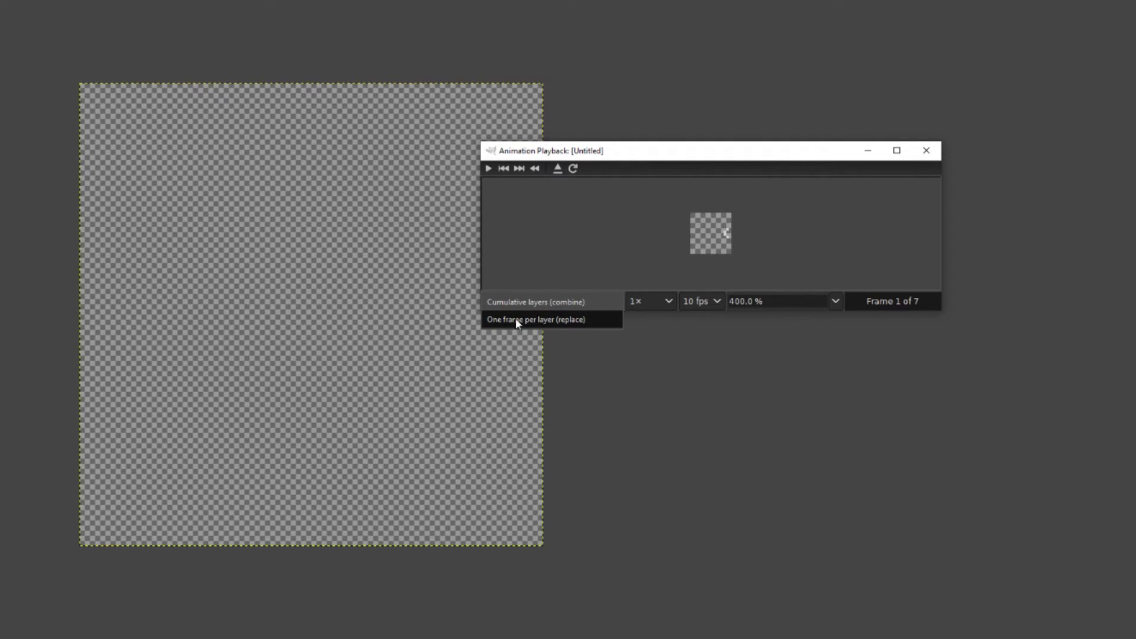
{"action": "left_click", "coordinate": [545, 321]}
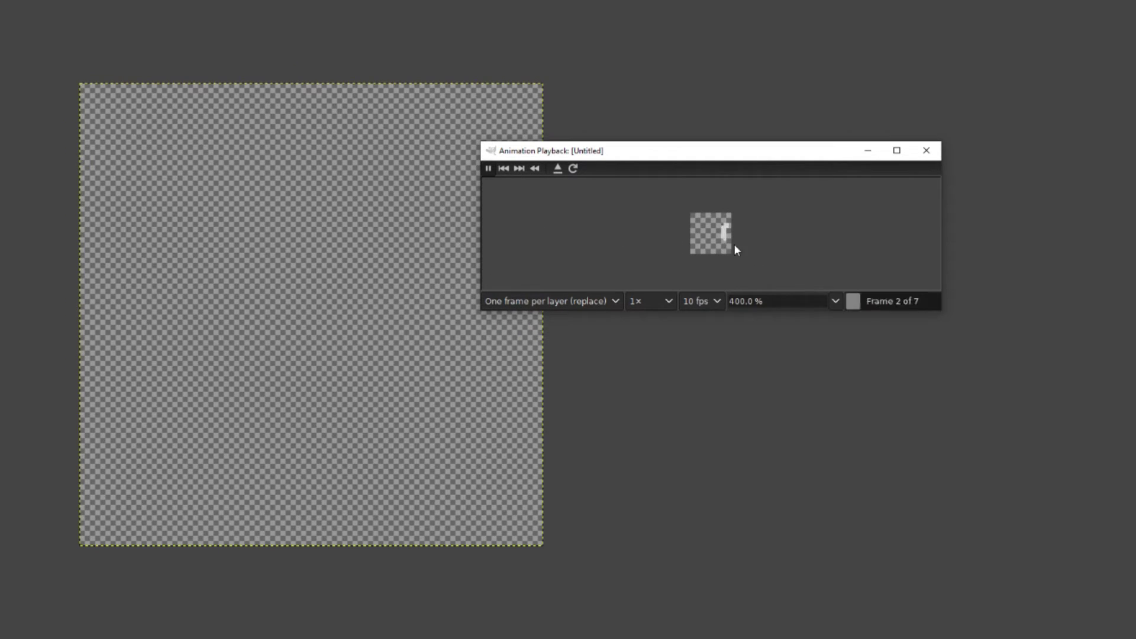
{"action": "left_click", "coordinate": [489, 169]}
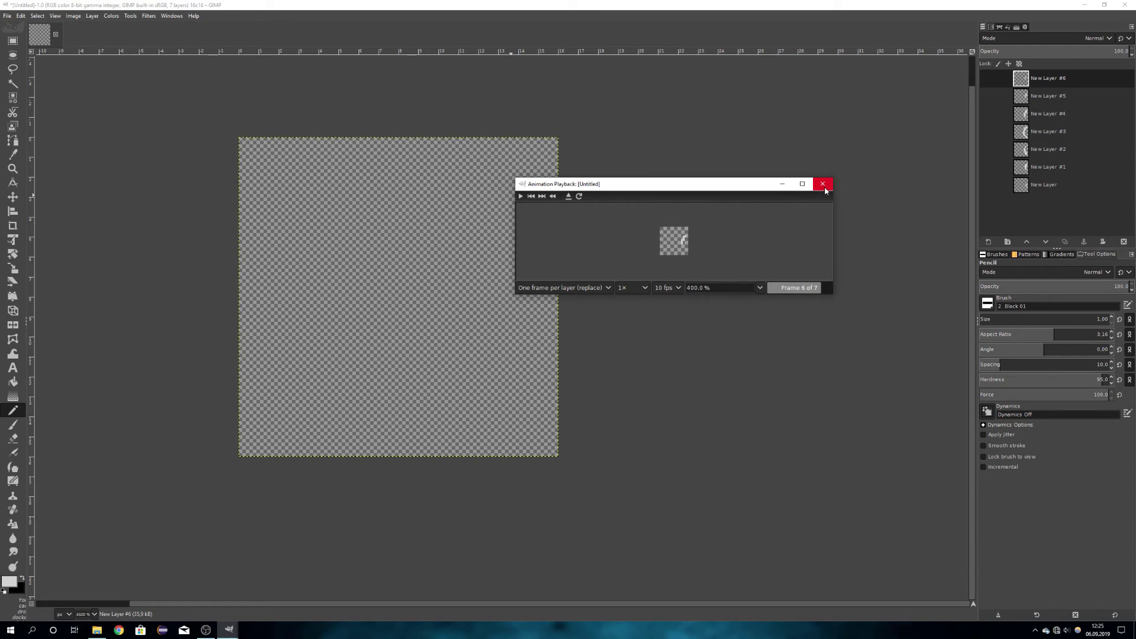
{"action": "left_click", "coordinate": [823, 184]}
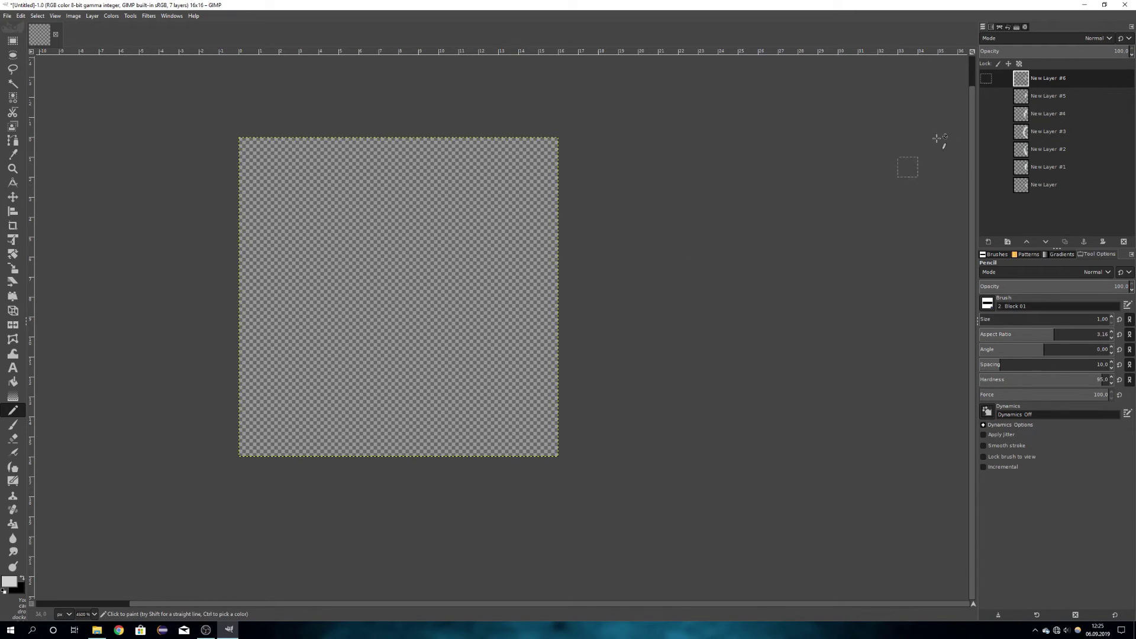
- Show New Layer #3 and set the foreground colour to grey c4c4c4
{"action": "left_click", "coordinate": [987, 133]}
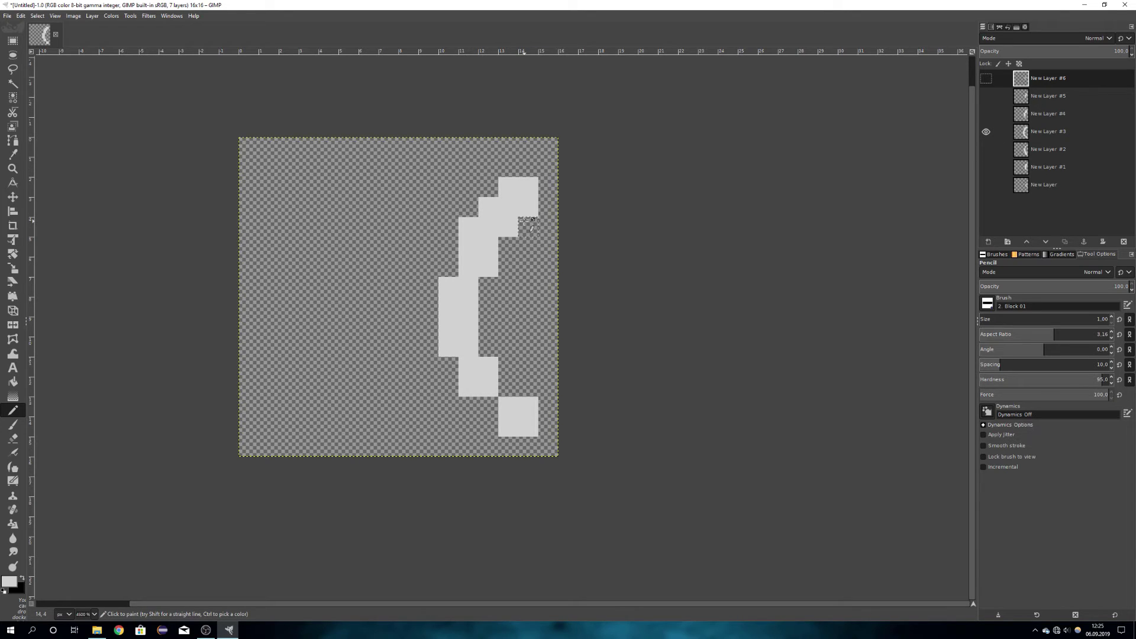
{"action": "key", "text": "space"}
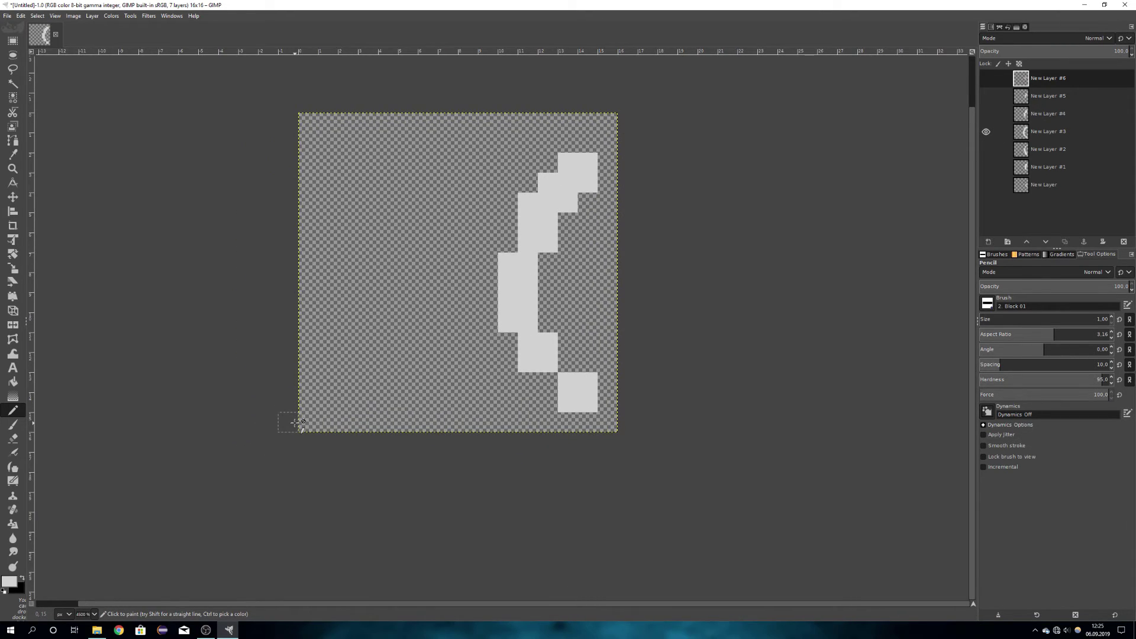
{"action": "left_click", "coordinate": [9, 581]}
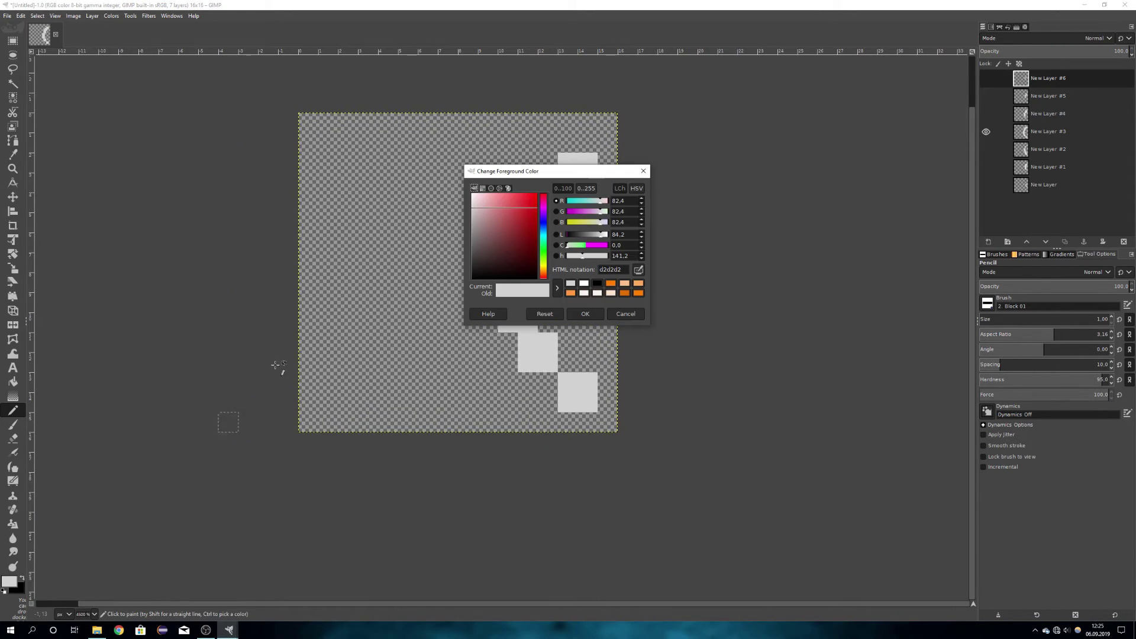
{"action": "left_click", "coordinate": [474, 213]}
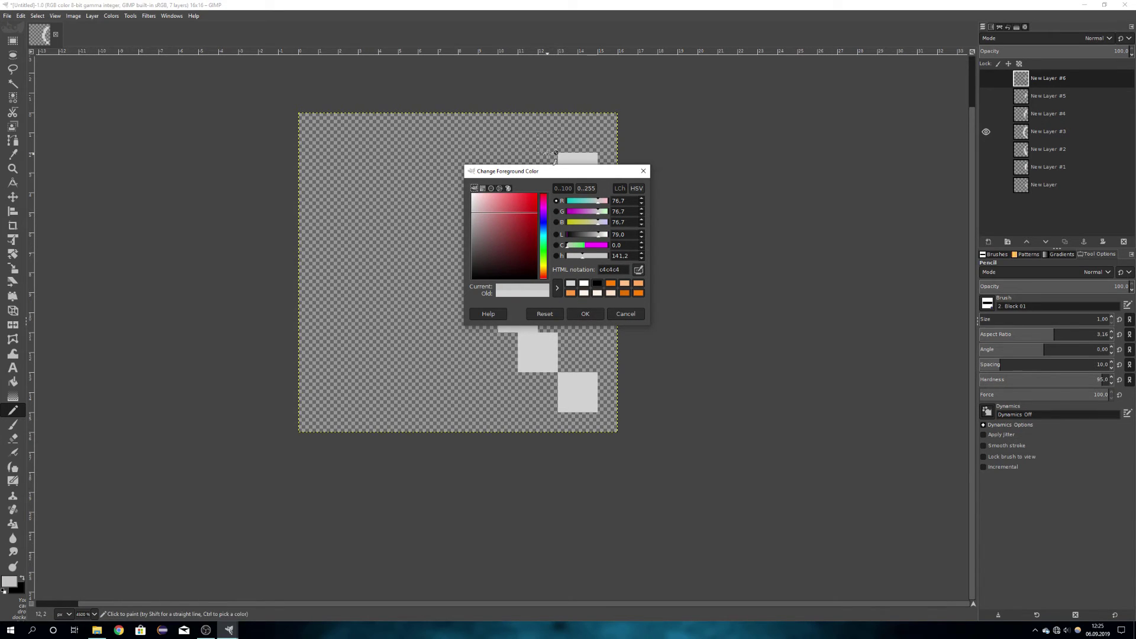
{"action": "left_click_drag", "start_coordinate": [545, 177], "coordinate": [590, 178]}
{"action": "left_click", "coordinate": [630, 314]}
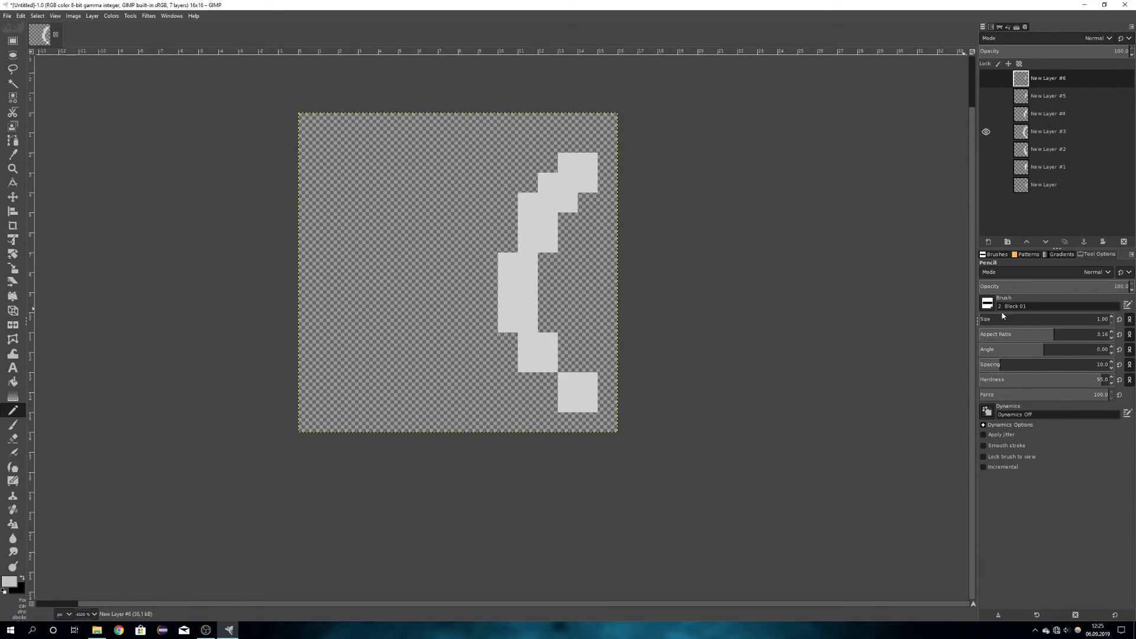
- Give the pencil the 2. Hardness 025 brush, Basic Dynamics, and size 1.00
{"action": "left_click", "coordinate": [987, 304]}
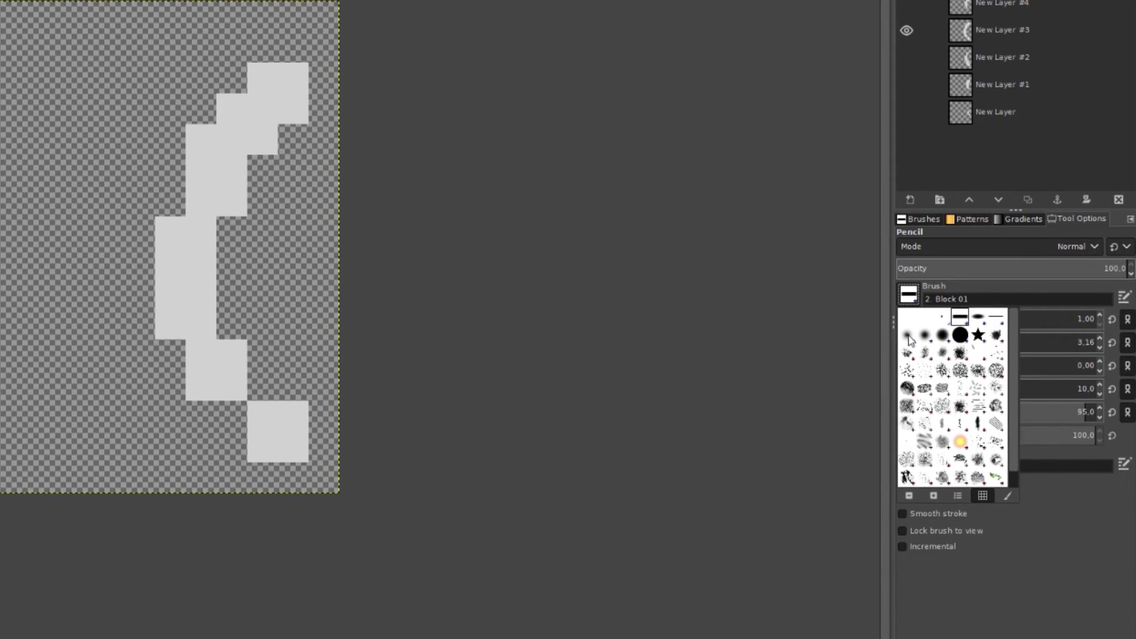
{"action": "left_click", "coordinate": [908, 335]}
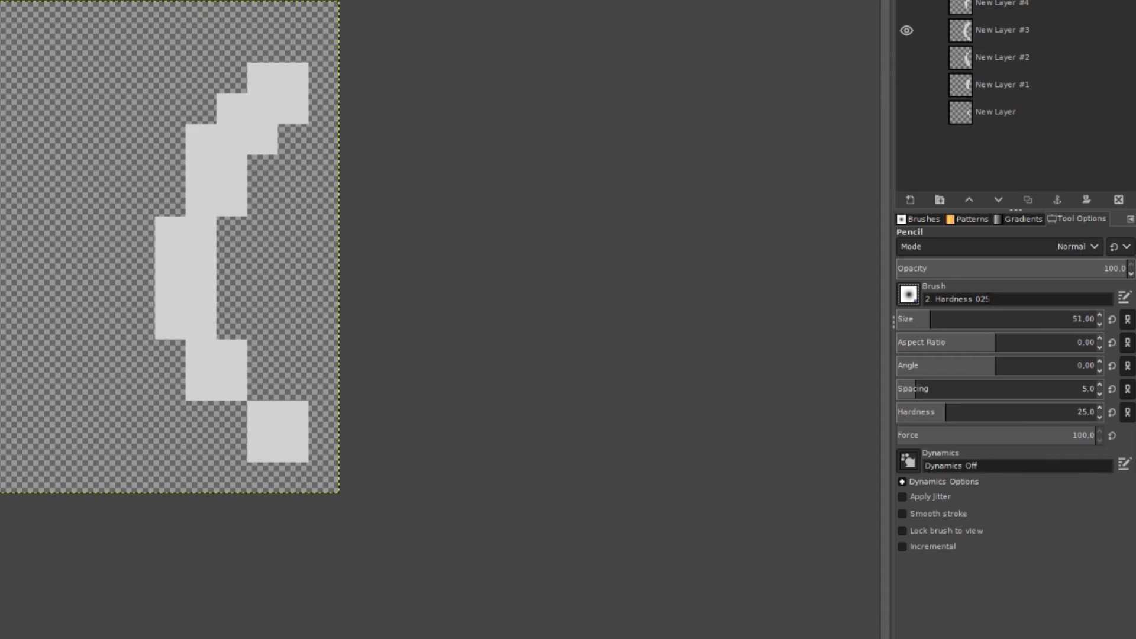
{"action": "left_click", "coordinate": [916, 460]}
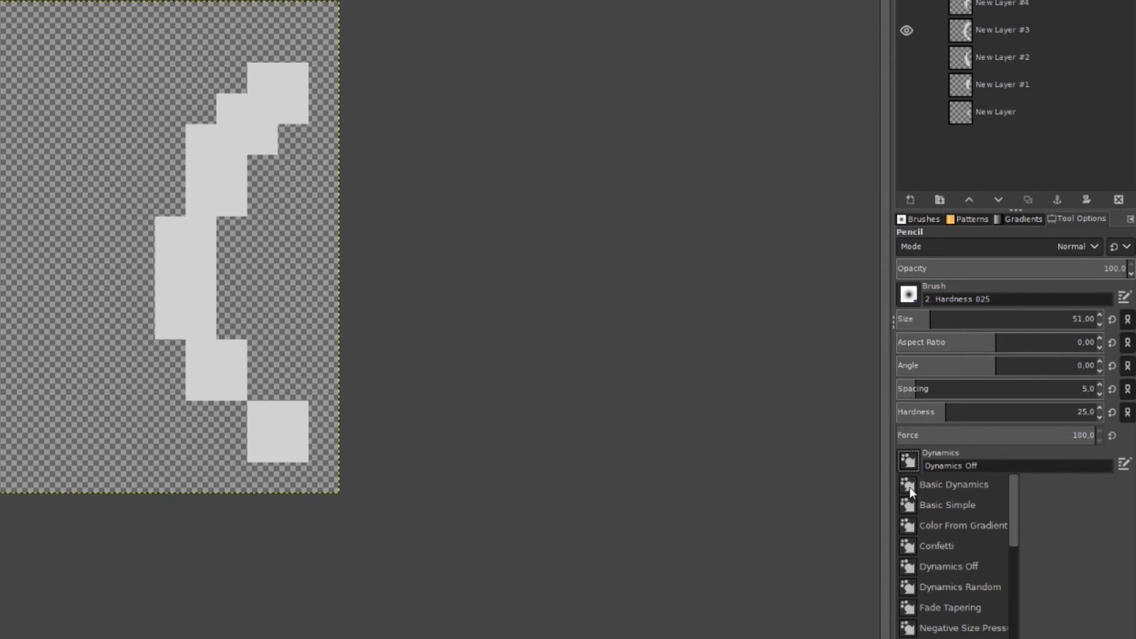
{"action": "left_click", "coordinate": [956, 484]}
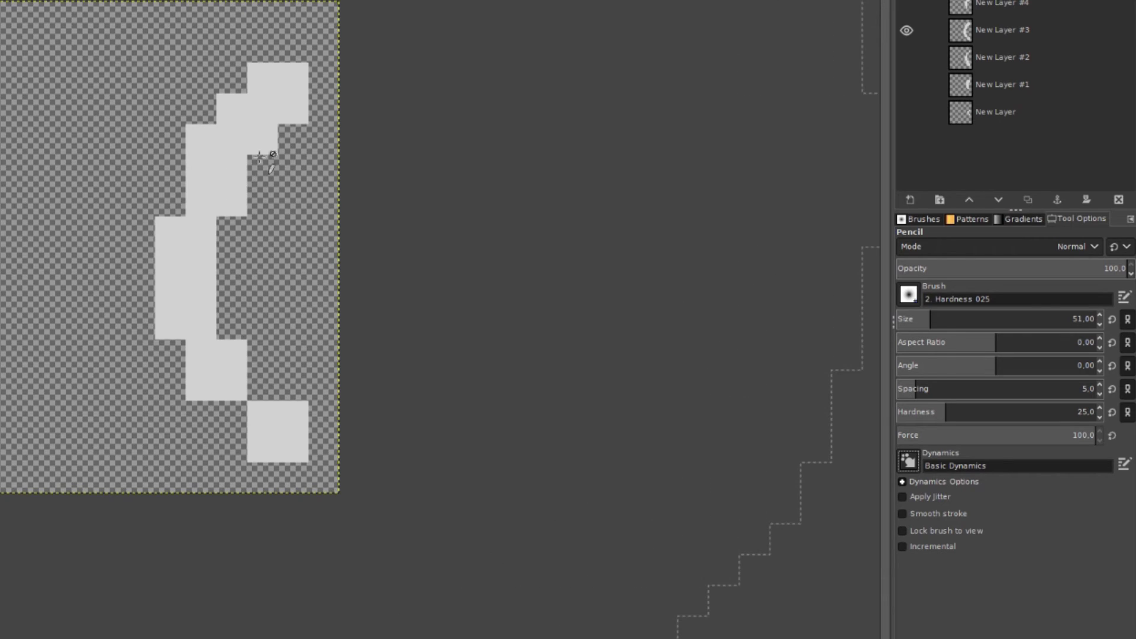
{"action": "left_click_drag", "start_coordinate": [914, 321], "coordinate": [827, 322]}
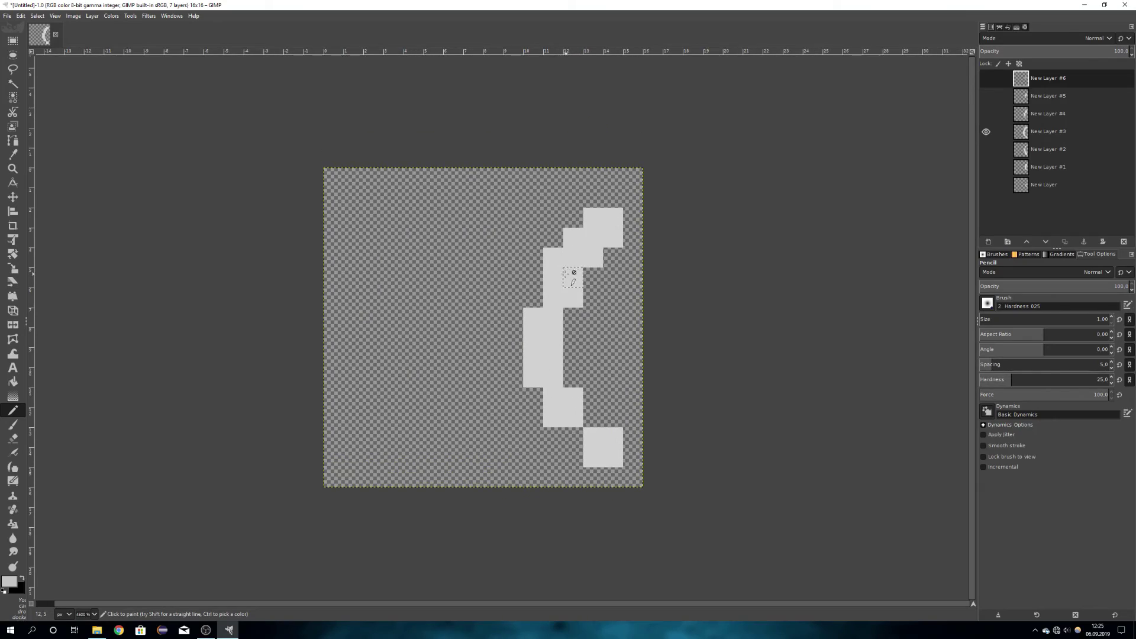
- On New Layer #3, pencil scattered darker grey shading pixels across the bracket's blocks
{"action": "left_click", "coordinate": [1040, 138]}
{"action": "scroll", "coordinate": [592, 281], "scroll_direction": "up", "scroll_amount": 2}
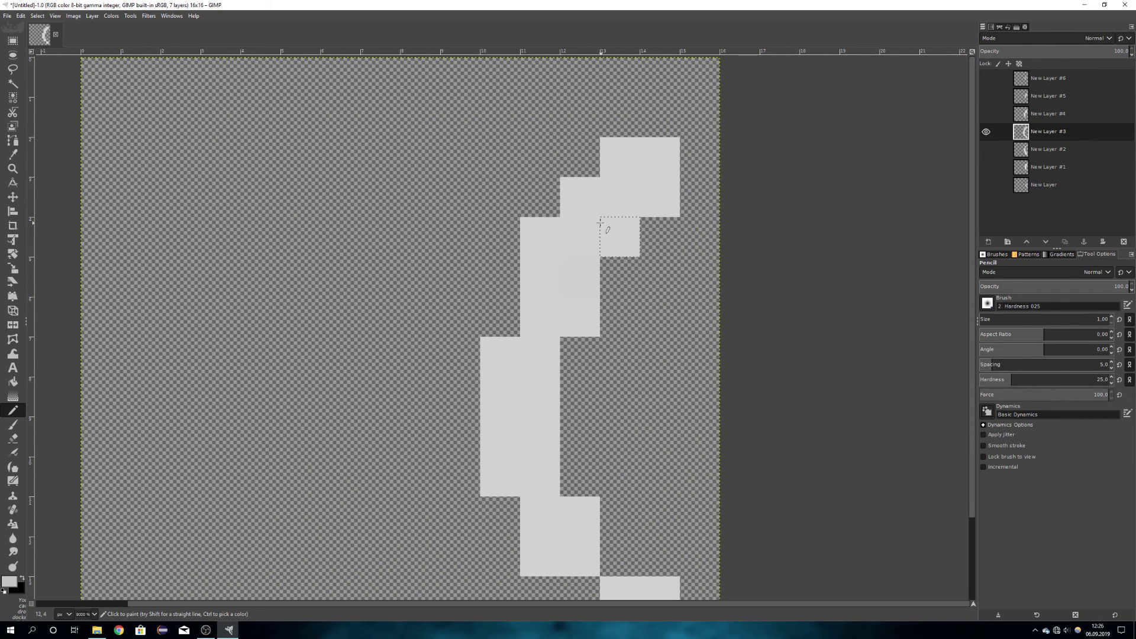
{"action": "left_click_drag", "start_coordinate": [654, 185], "coordinate": [650, 160]}
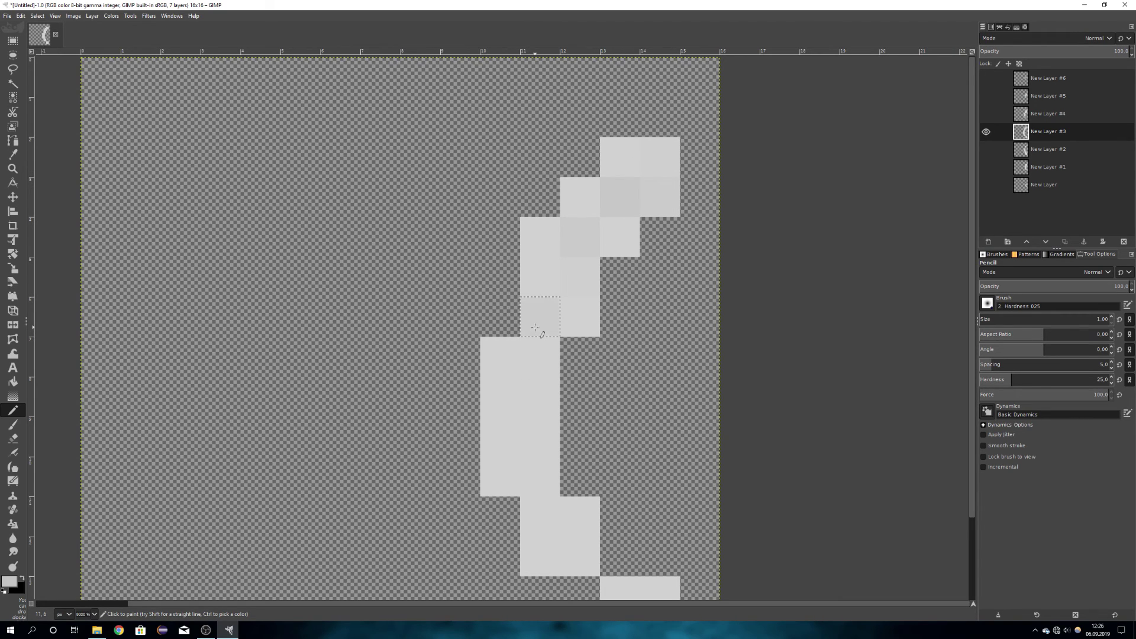
{"action": "left_click", "coordinate": [521, 401]}
{"action": "left_click", "coordinate": [540, 439]}
{"action": "left_click", "coordinate": [540, 373]}
{"action": "scroll", "coordinate": [609, 464], "scroll_direction": "down", "scroll_amount": 2}
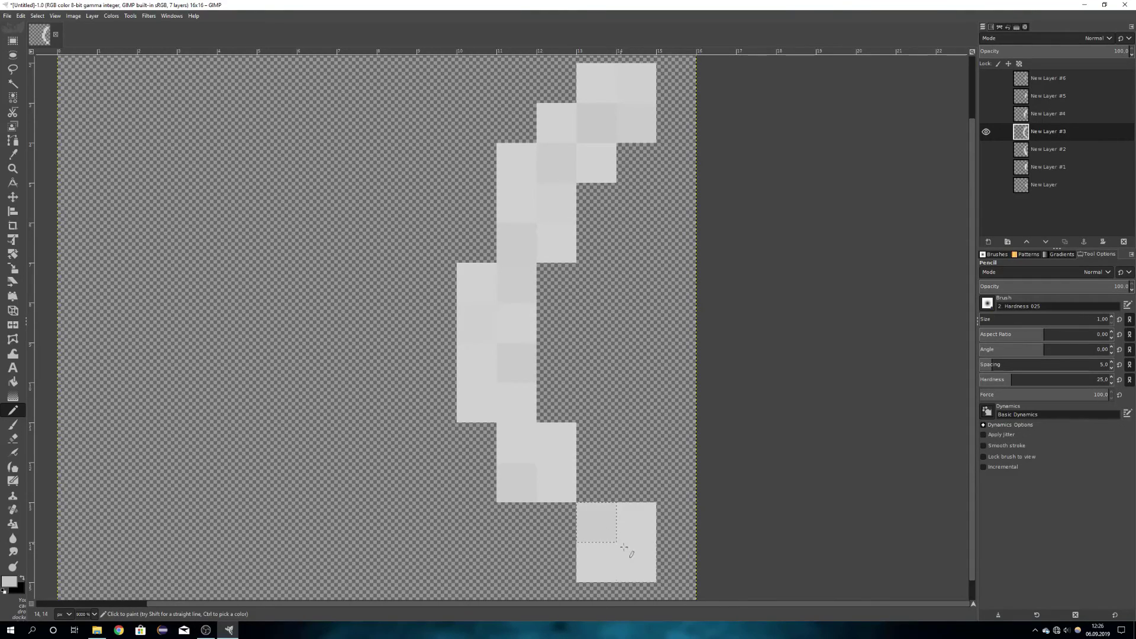
{"action": "scroll", "coordinate": [748, 310], "scroll_direction": "down", "scroll_amount": 2, "text": "ctrl"}
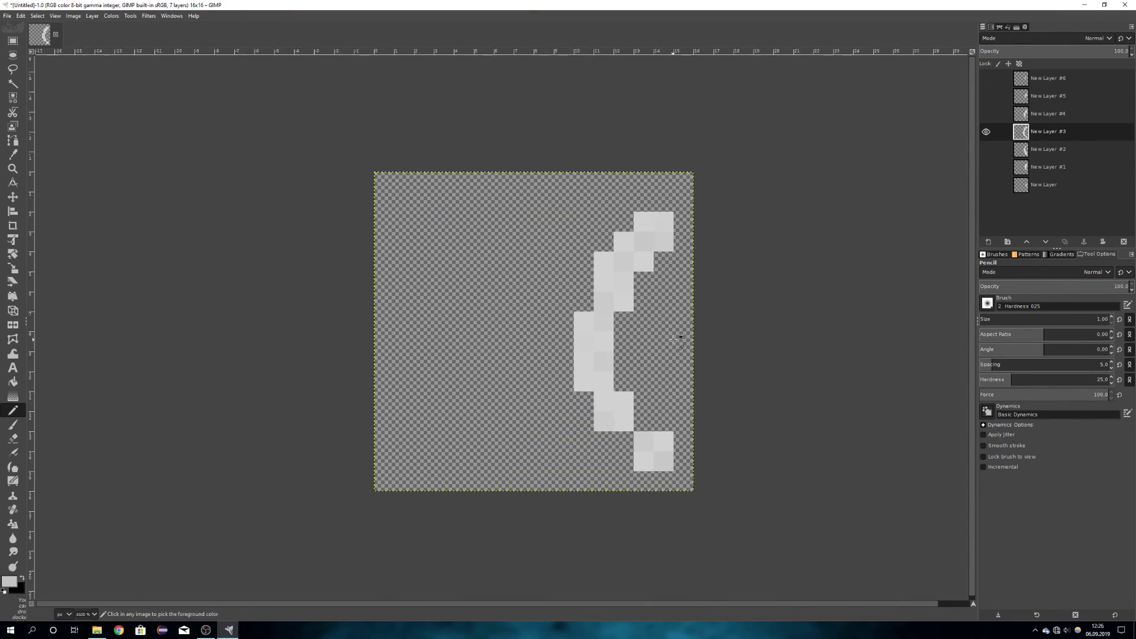
{"action": "scroll", "coordinate": [677, 339], "scroll_direction": "up", "scroll_amount": 2, "text": "ctrl"}
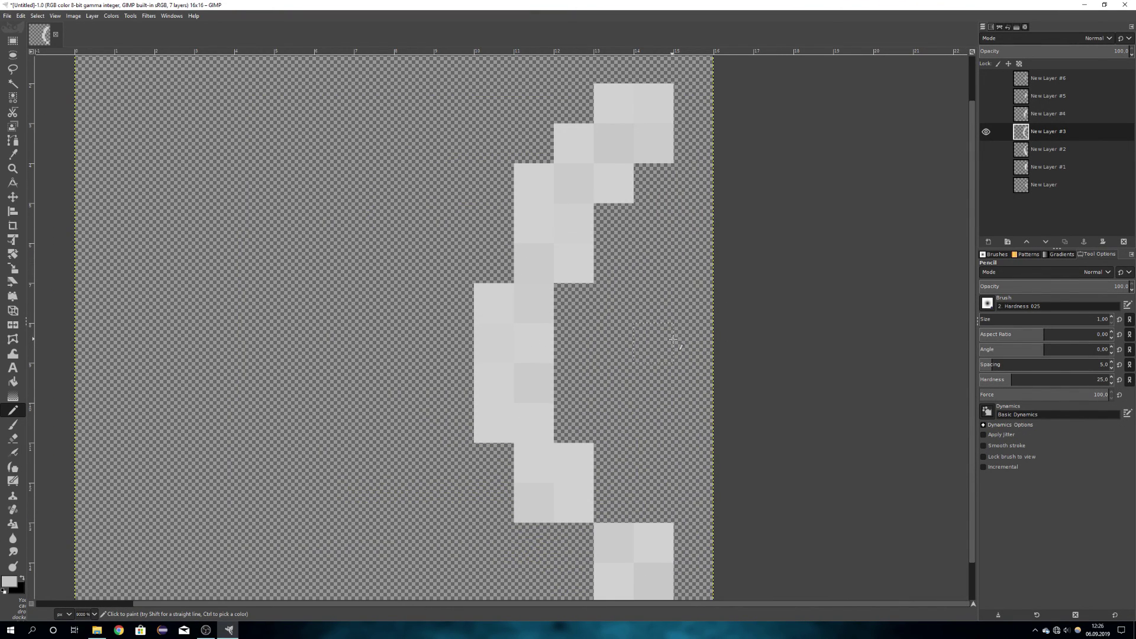